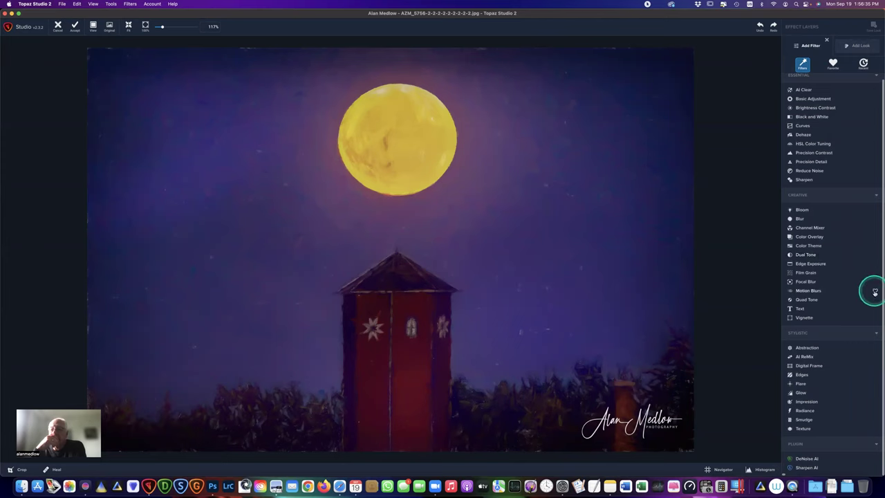
Step: Apply the Impression painting effect to the moon photo with paint volume 0.33
click(801, 401)
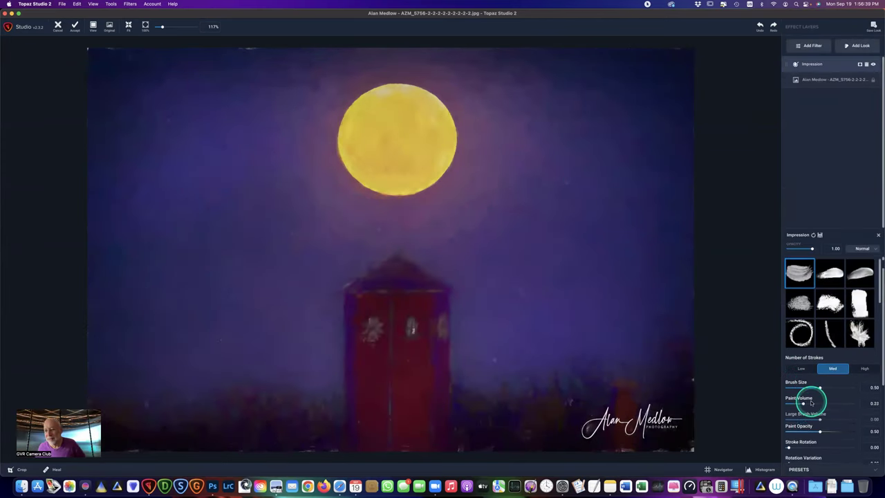
drag(812, 403, 817, 402)
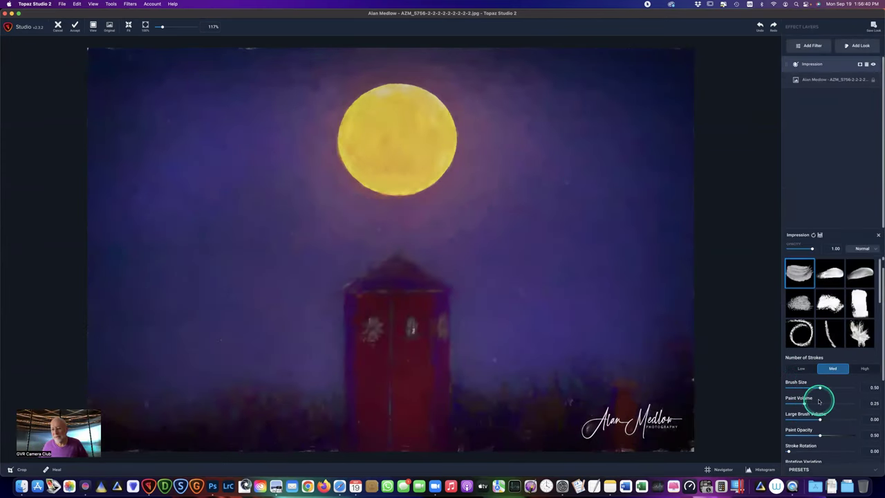
scroll(817, 400, down, 3)
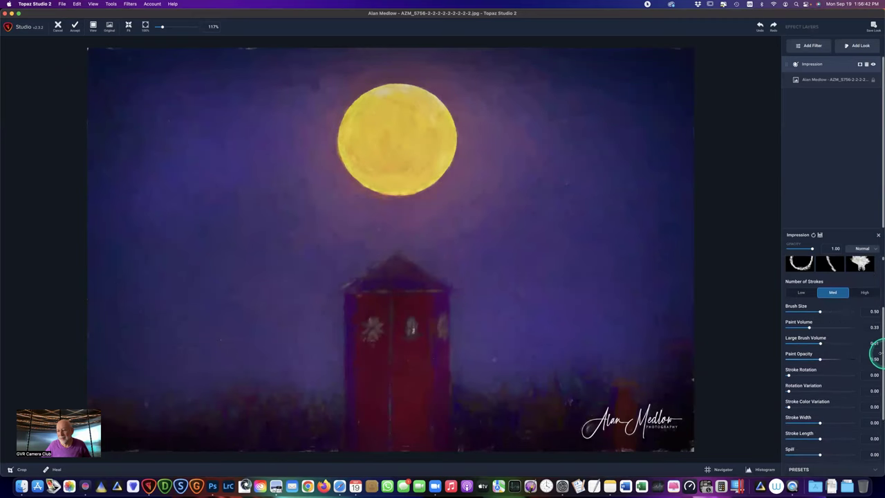
scroll(879, 353, down, 4)
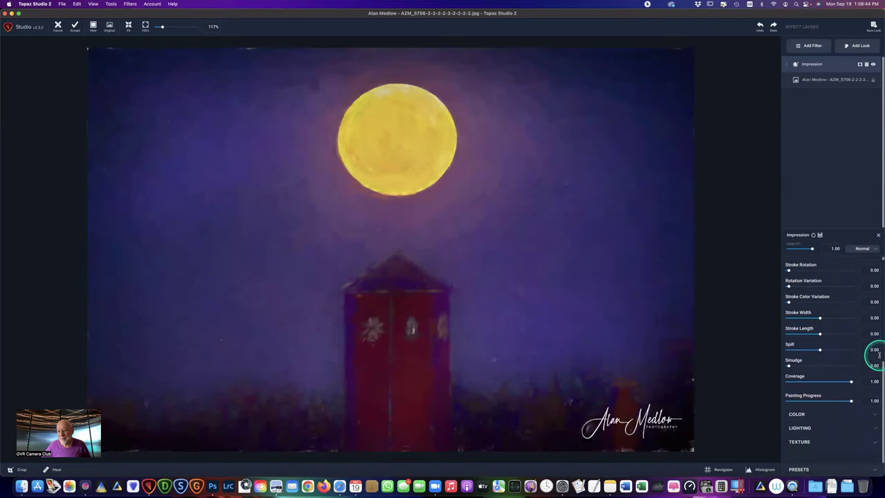
Step: Expand the Texture settings and set the background type to Original
click(801, 442)
scroll(864, 443, down, 1)
scroll(864, 443, down, 3)
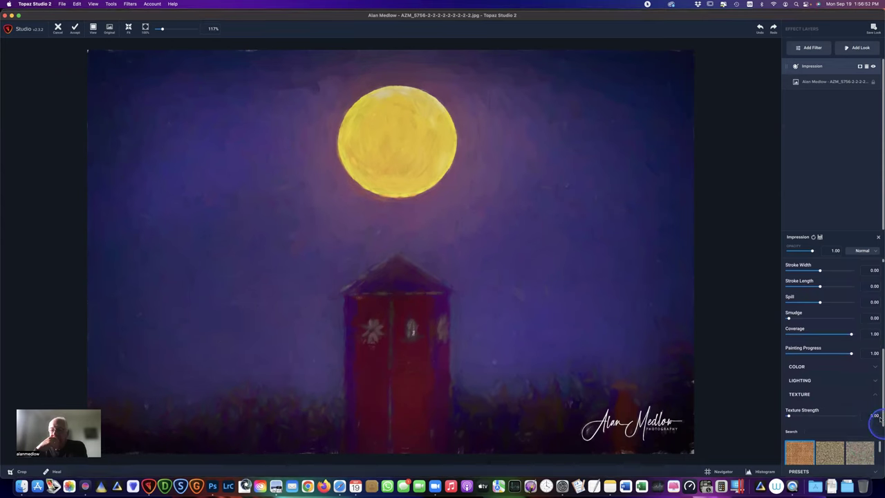
scroll(881, 417, down, 5)
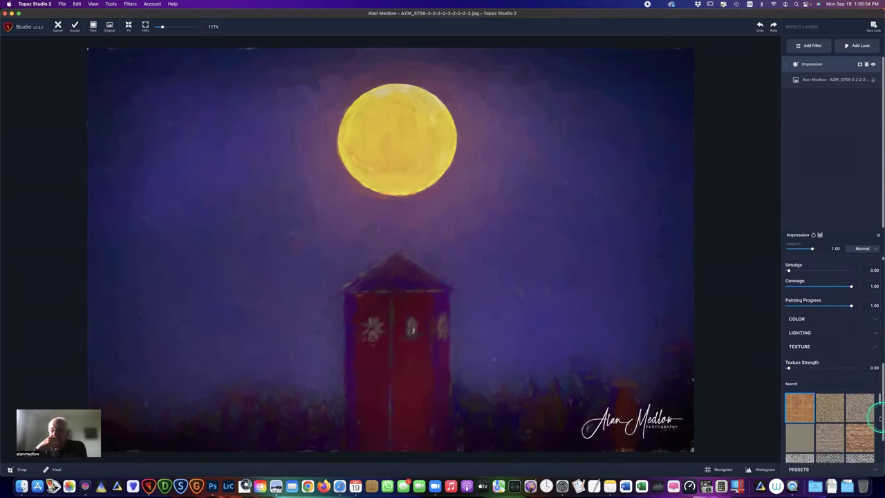
scroll(880, 417, down, 1)
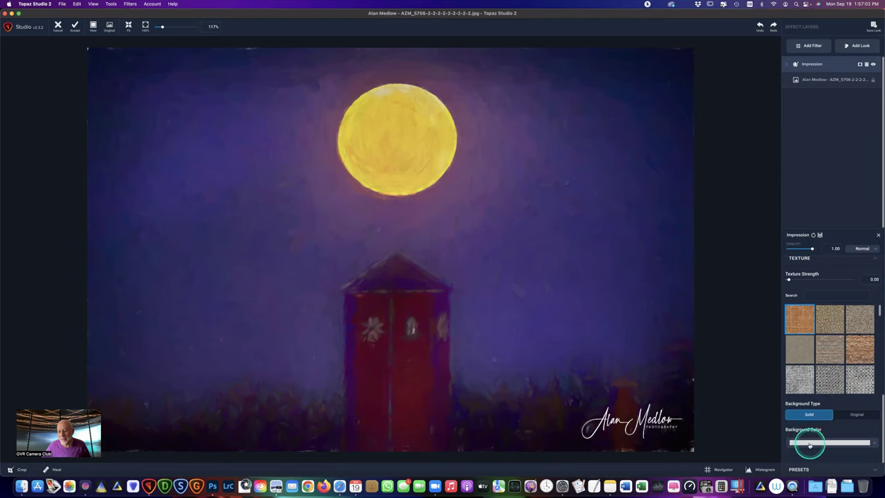
click(852, 416)
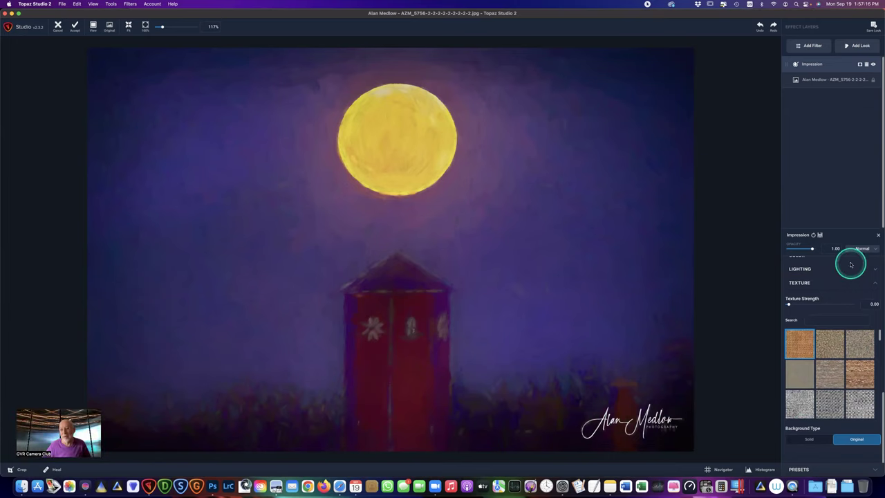
Step: Pick a new brush stroke style, with brush size 0.74 and large brush volume -0.42
scroll(851, 265, up, 5)
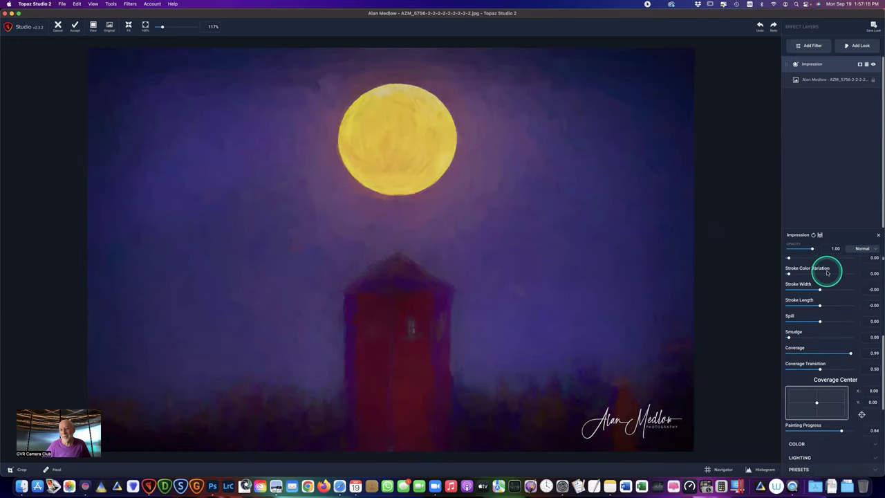
scroll(846, 293, up, 5)
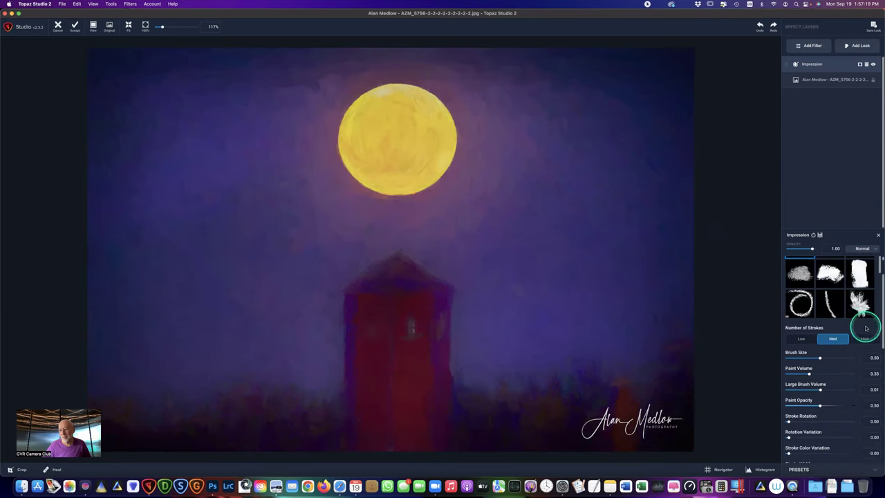
click(828, 304)
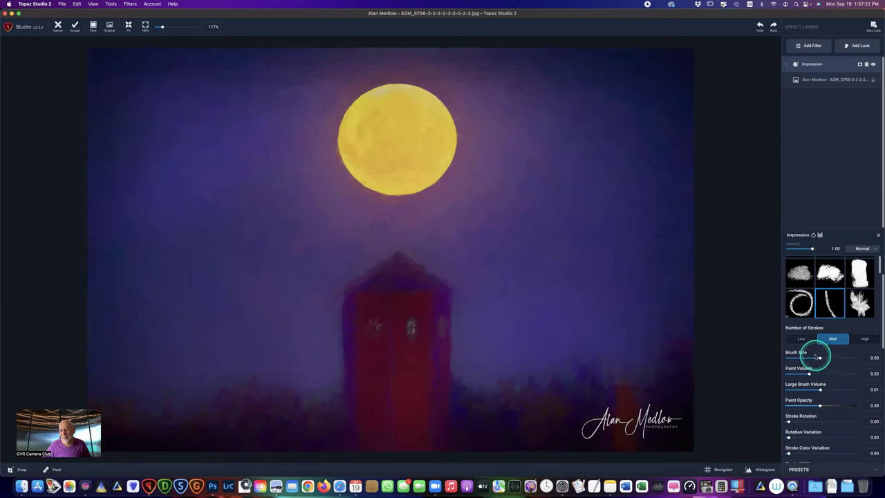
drag(821, 358, 835, 357)
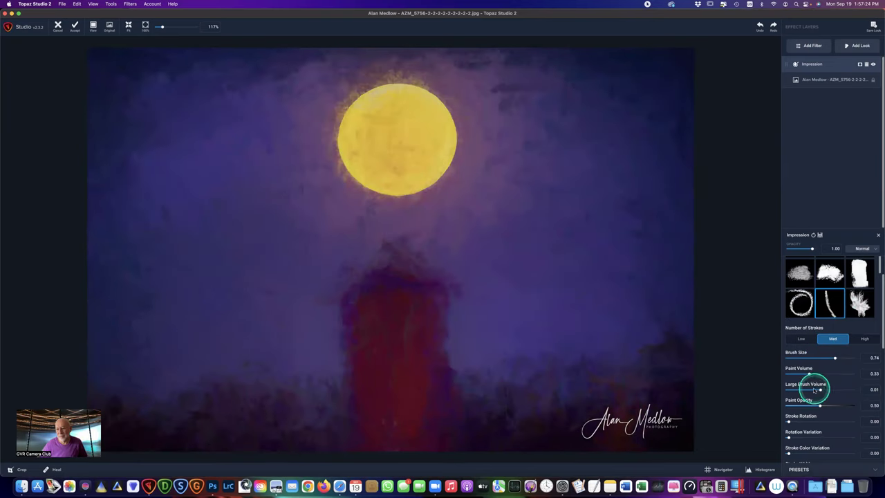
mouse_move(819, 389)
mouse_down()
mouse_move(807, 389)
mouse_move(814, 405)
mouse_move(851, 405)
mouse_move(843, 405)
mouse_up()
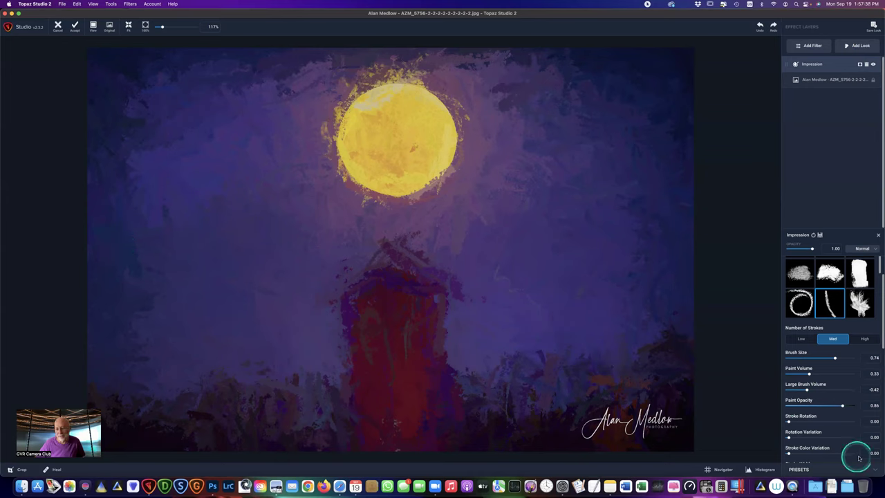
scroll(859, 458, down, 1)
scroll(859, 458, down, 8)
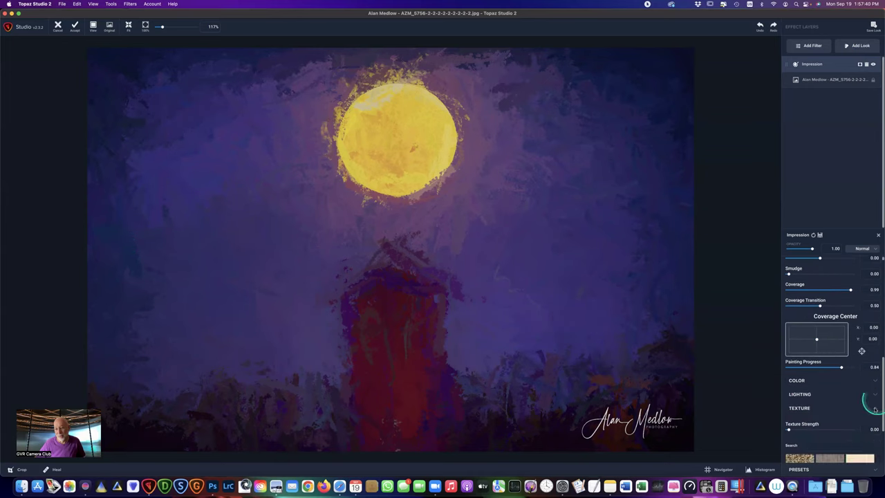
scroll(877, 396, down, 3)
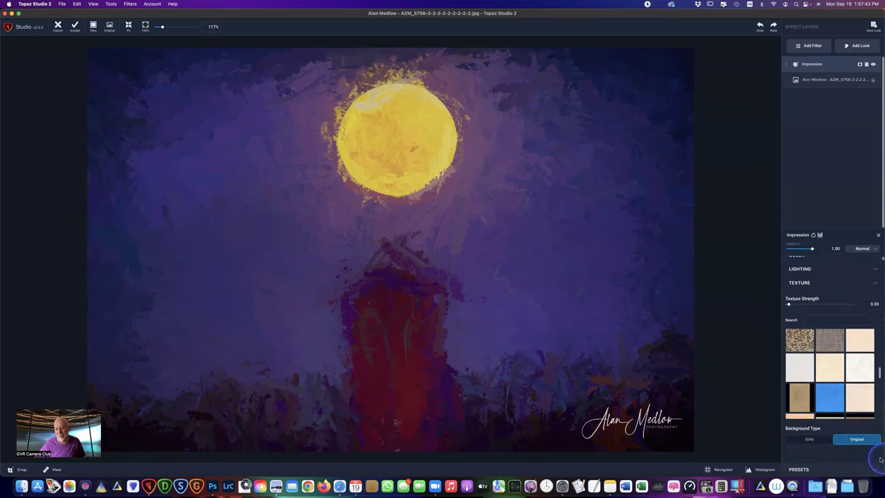
Step: Switch the Impression background to a solid blue colour, then cancel and close without saving
click(812, 440)
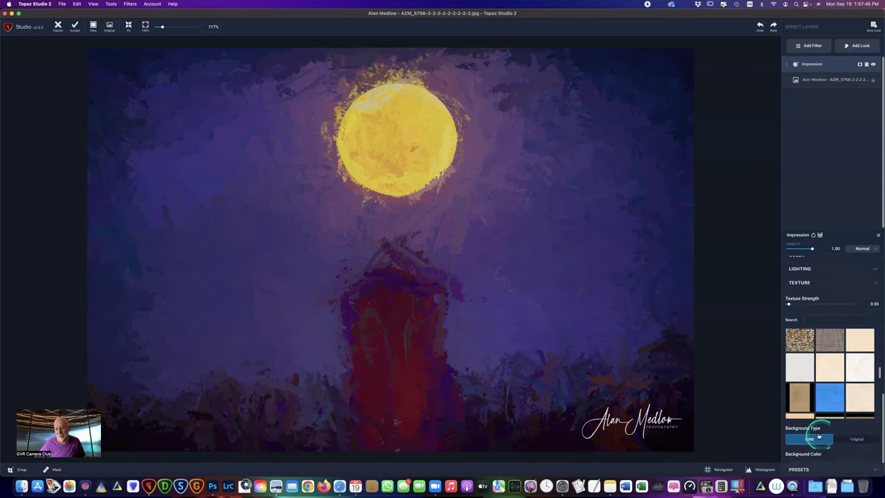
scroll(823, 439, down, 2)
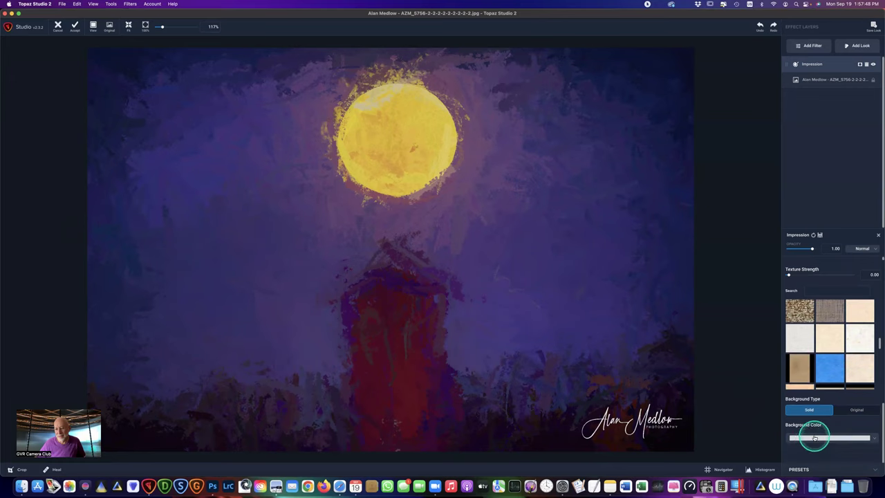
click(812, 438)
drag(585, 368, 570, 380)
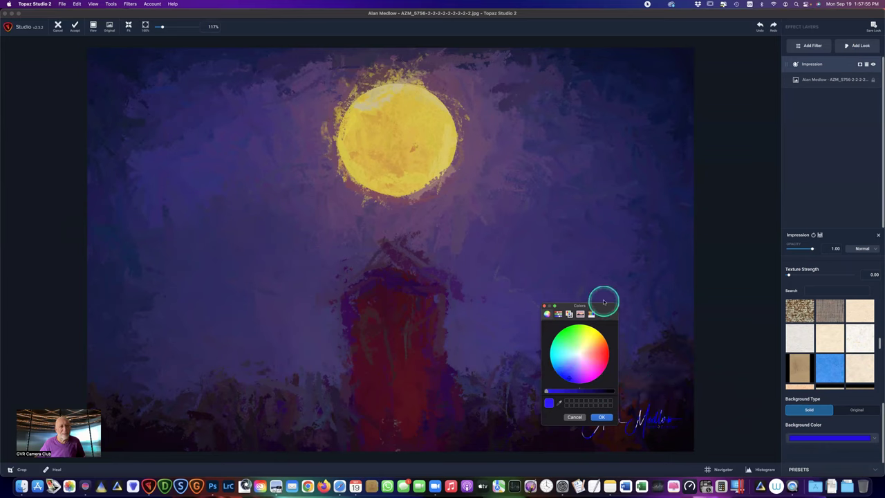
click(58, 26)
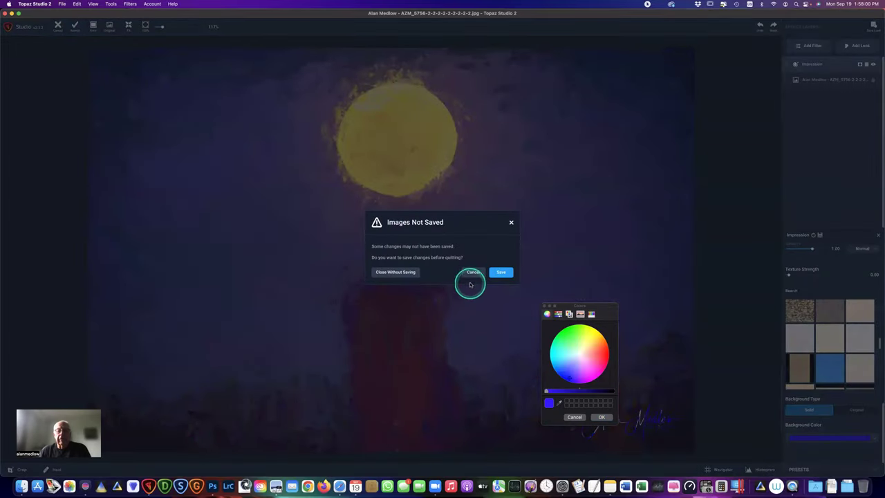
click(396, 272)
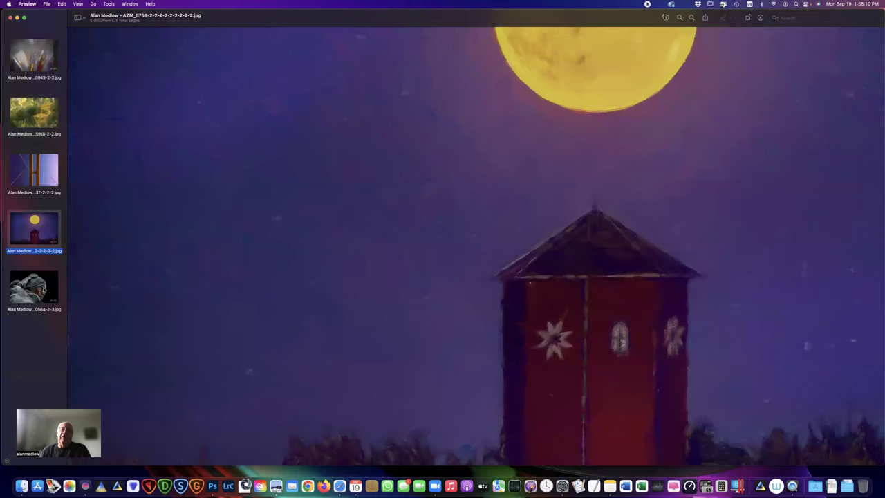
Step: Zoom out to see the whole moon image, switch to the bronze sculpture portrait, then close the window
key(super+9)
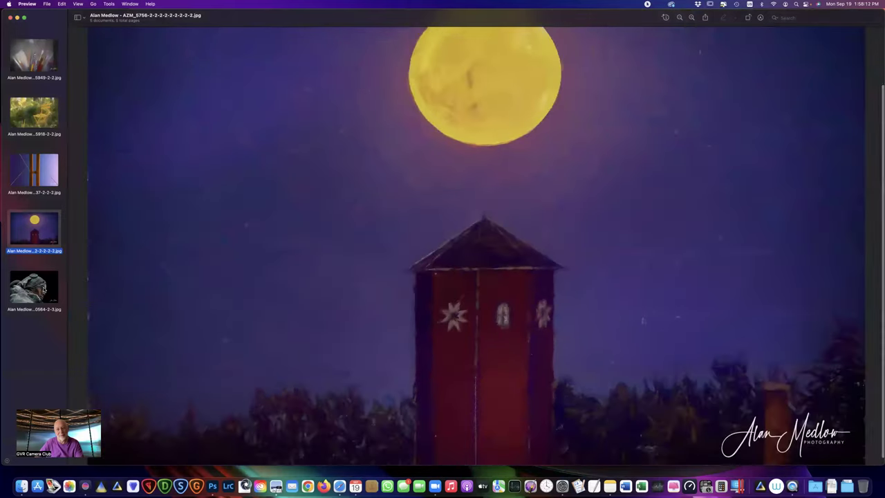
key(super+minus)
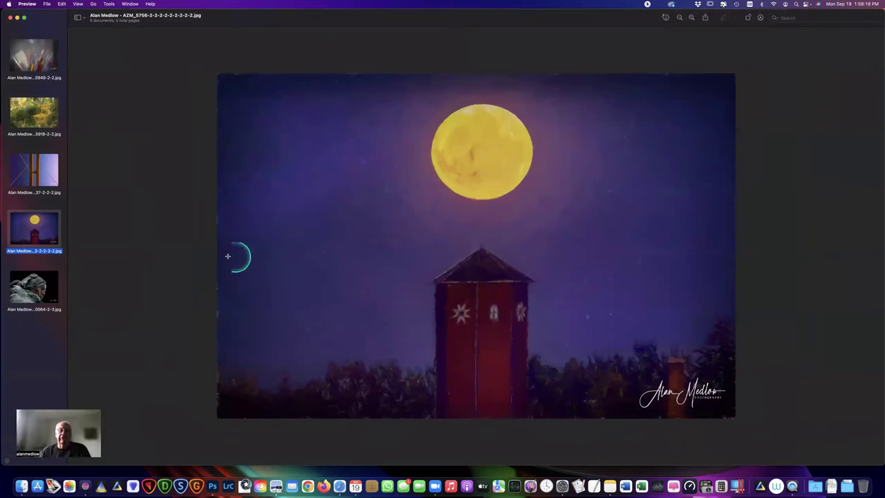
click(40, 295)
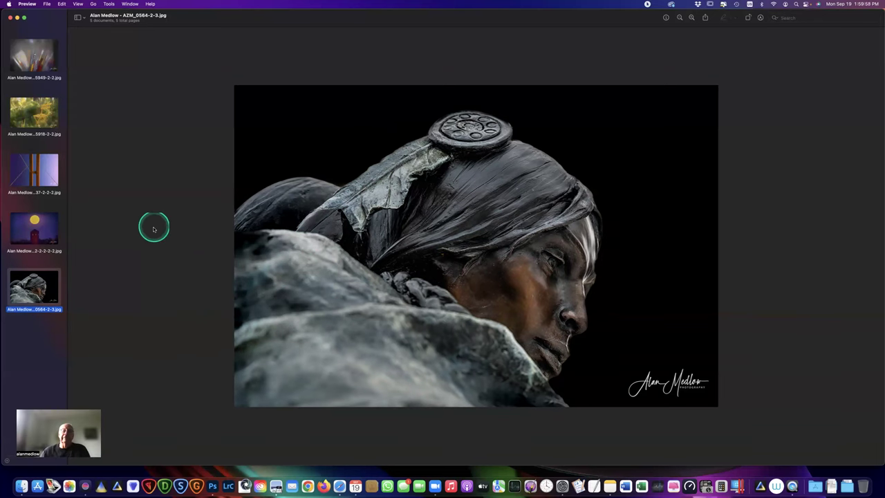
key(super+w)
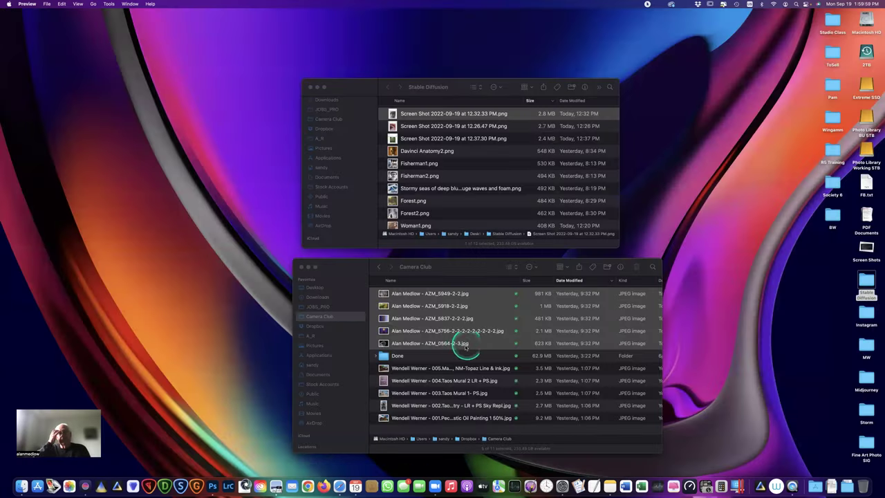
Step: Open the 005 Mary's Bar image on its own in Preview, then close it
click(401, 368)
key(super+o)
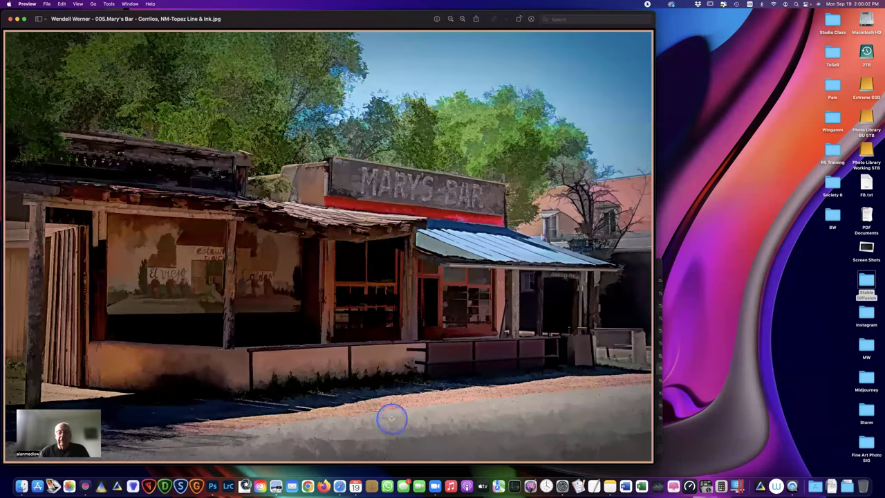
click(691, 326)
click(11, 18)
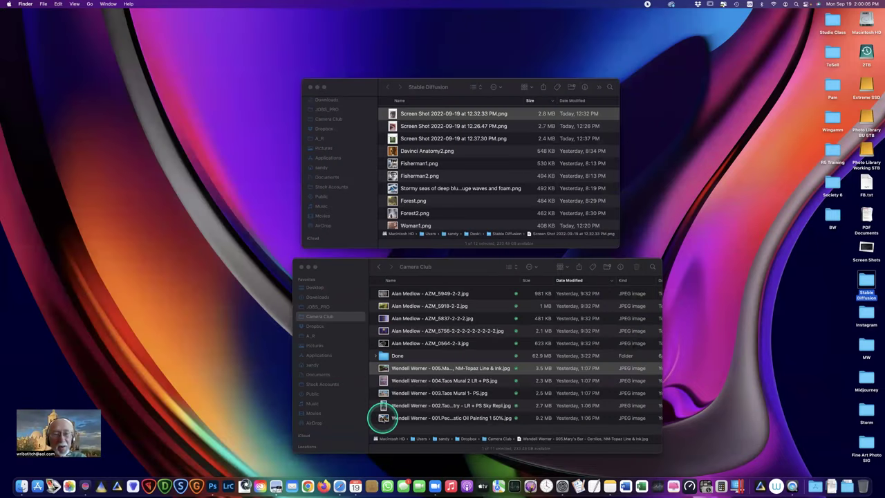
Step: Open files 005 through 001 together in Preview and close the mural window
click(382, 415)
shift+click(382, 418)
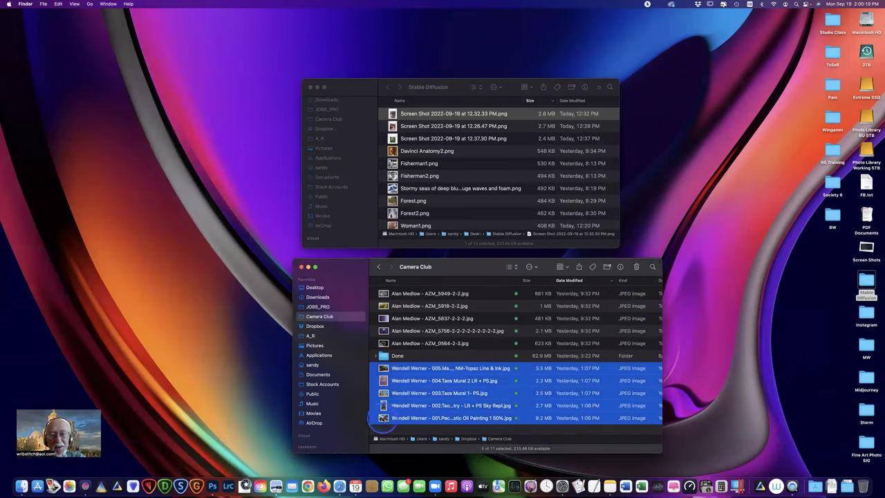
double_click(382, 418)
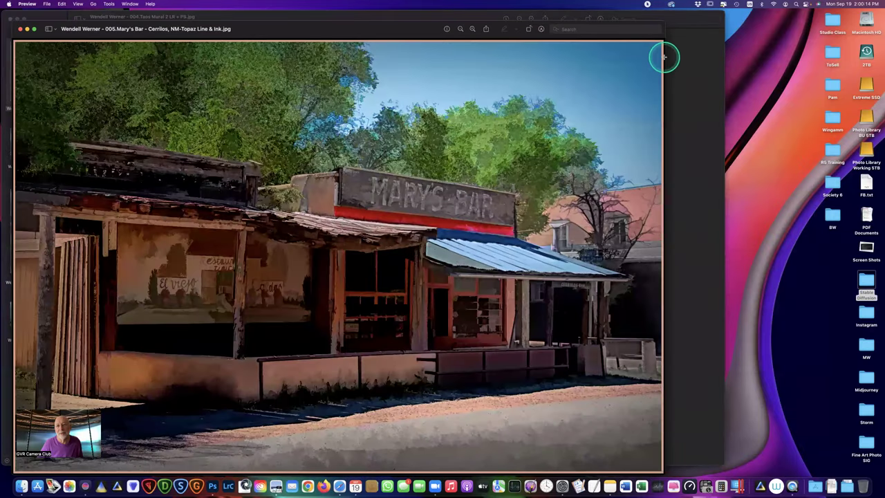
click(699, 36)
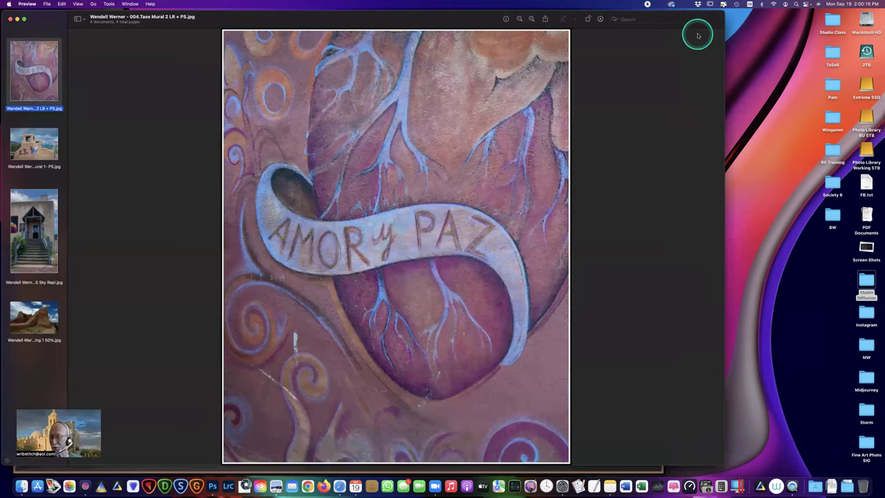
click(9, 20)
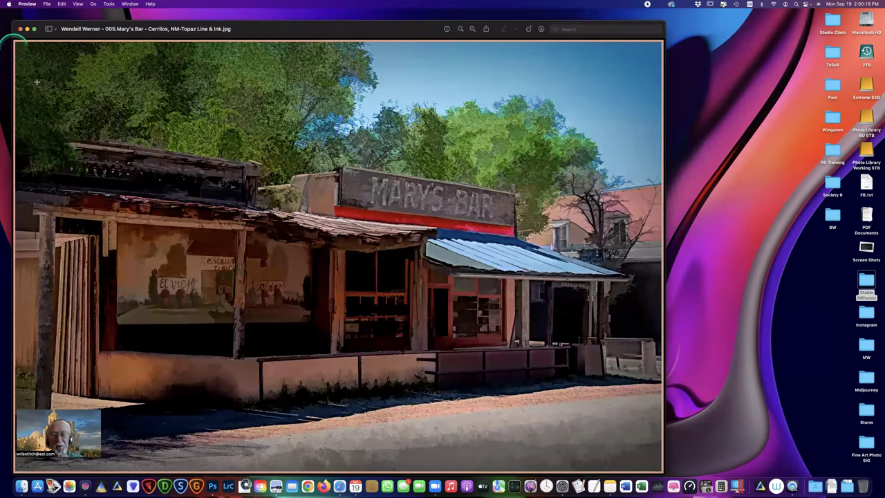
Step: Zoom the Mary's Bar – Cerrillos, NM Topaz Line & Ink window to fill the screen
double_click(658, 23)
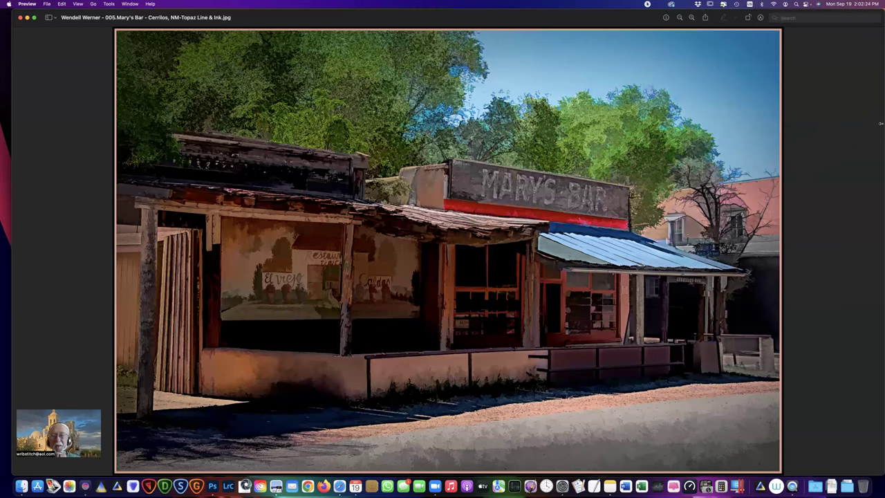
Step: Close Mary's Bar, deselect the 005 file, and open images 001–004 together in Preview
key(super+w)
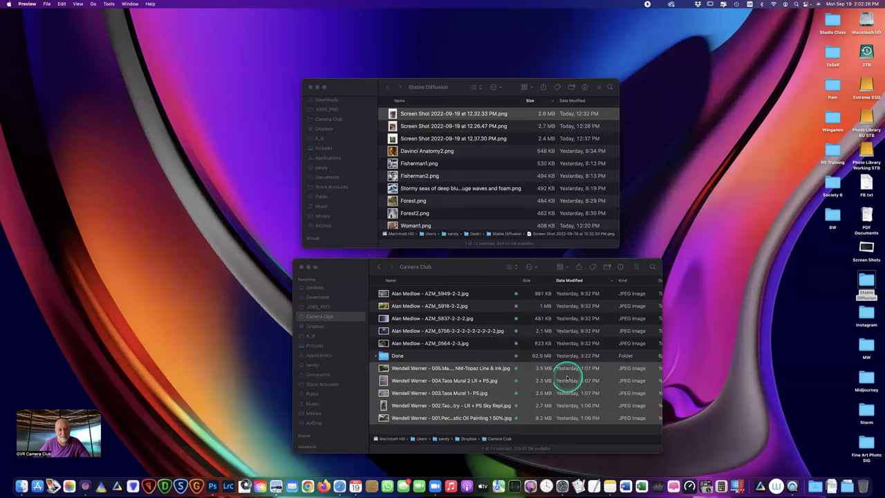
click(441, 418)
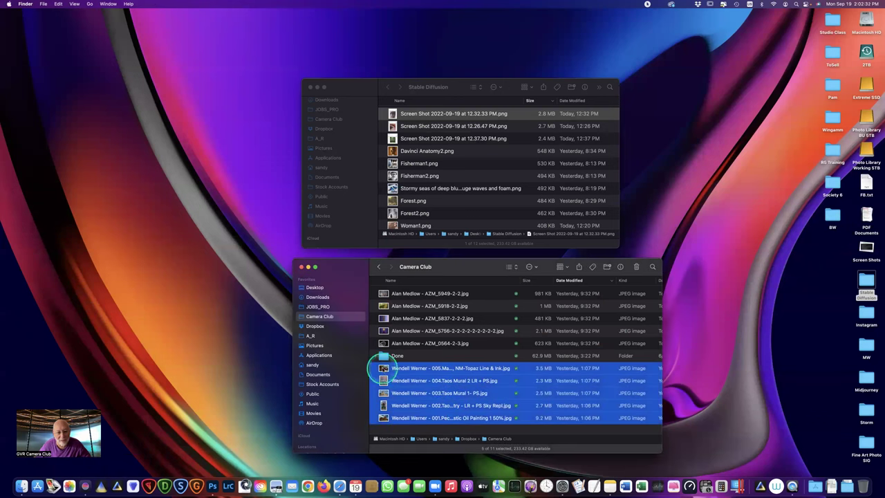
super+click(382, 369)
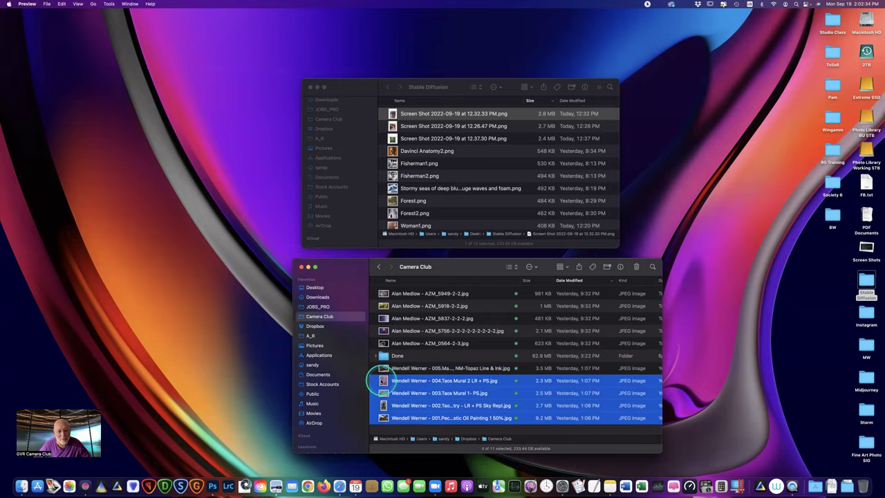
double_click(382, 381)
Step: Widen the Preview window to the screen's right edge and display the Taos Mural 1 photo
drag(723, 65, 880, 4)
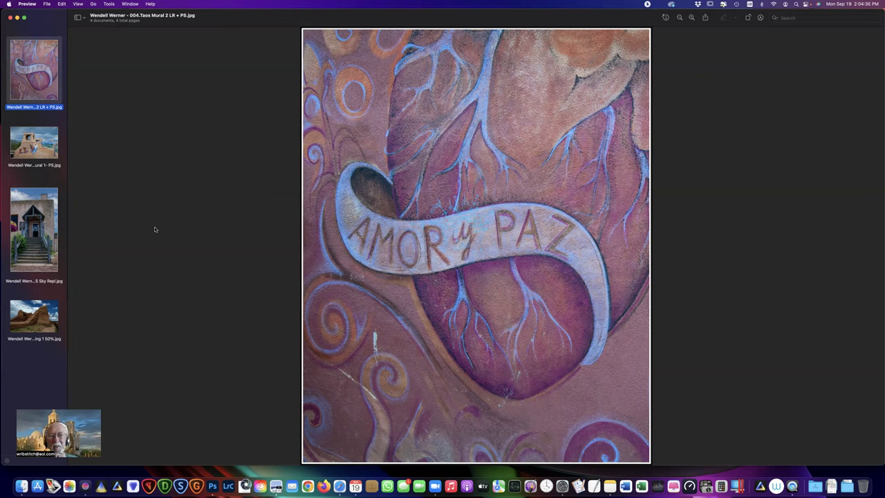
click(43, 144)
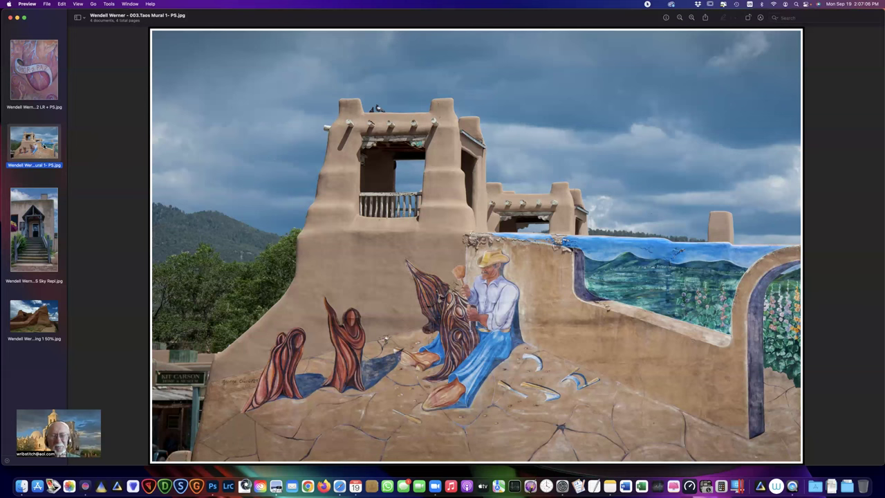
Step: Browse the sidebar thumbnails and settle on the Taos Entry stairway photo
click(44, 145)
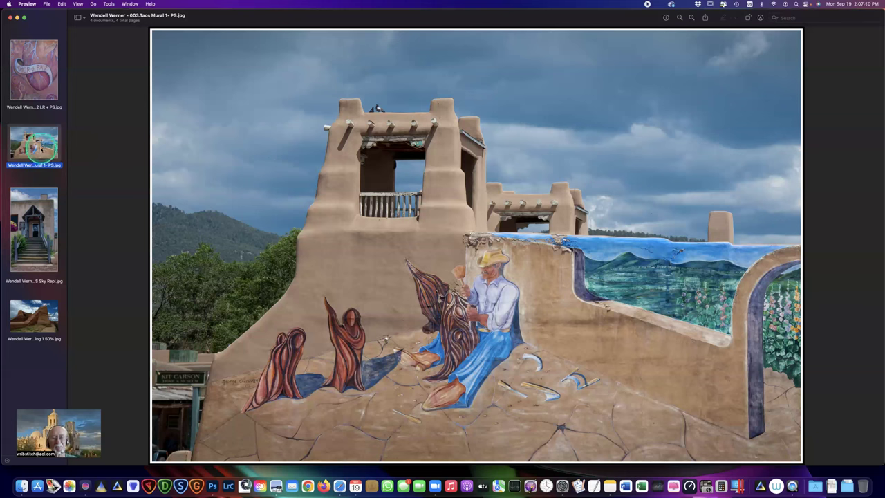
click(32, 222)
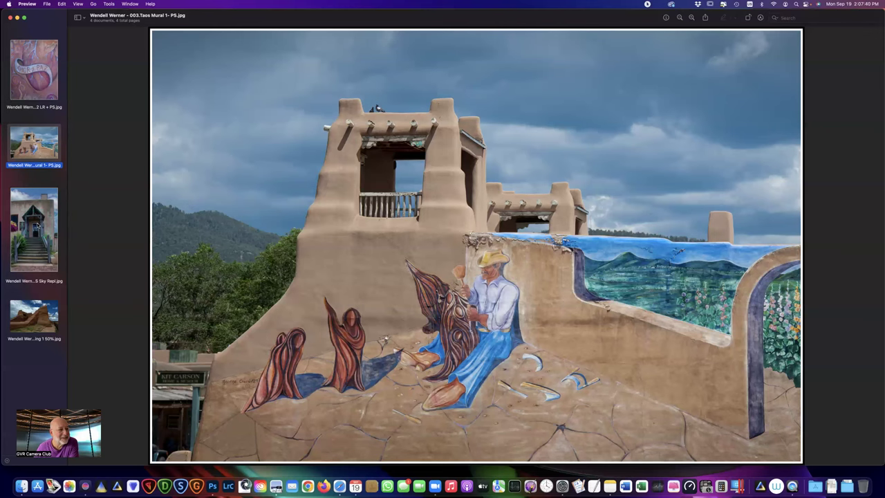
click(36, 224)
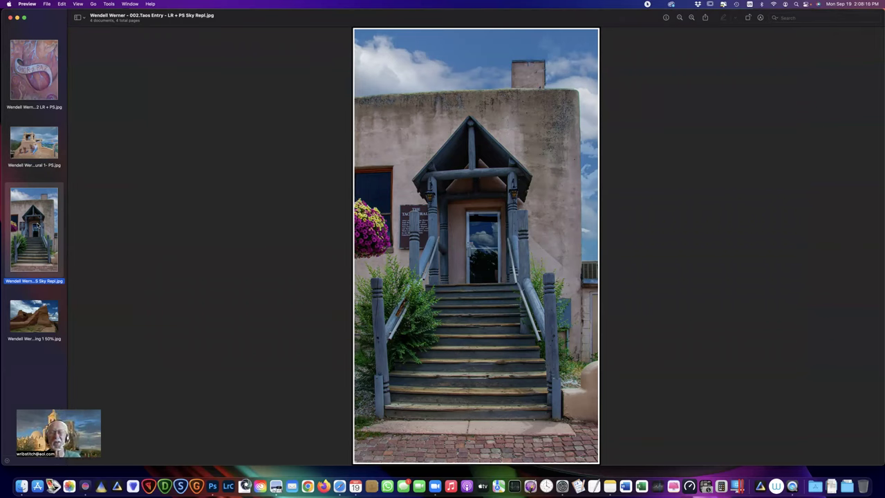
click(37, 225)
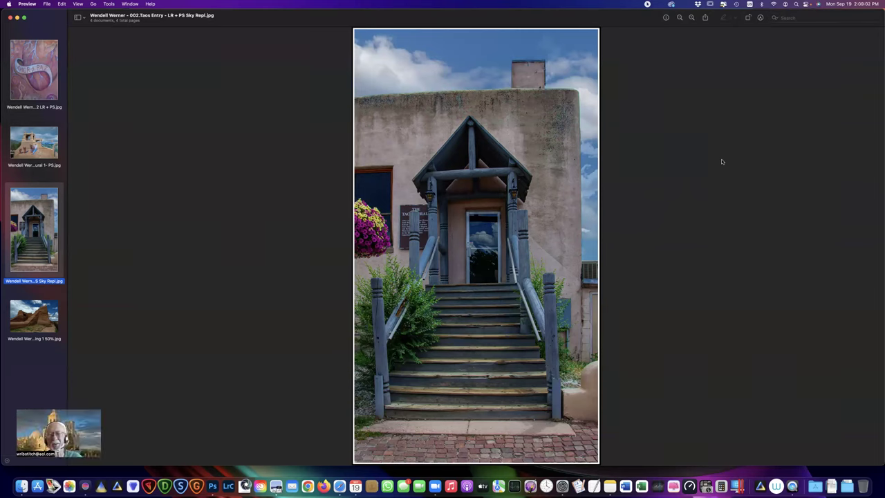
click(705, 217)
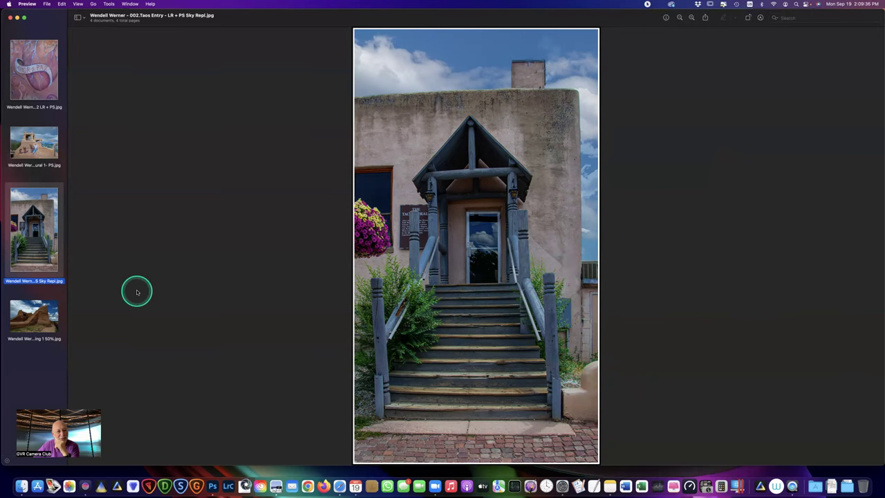
Step: Display the 001 Pecos Pueblo Church – Artistic Oil Painting image of the adobe ruins
click(22, 319)
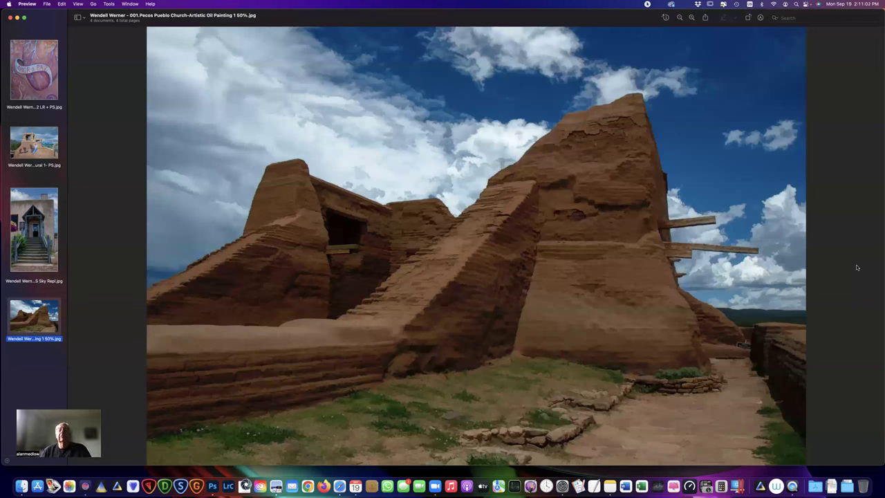
click(853, 237)
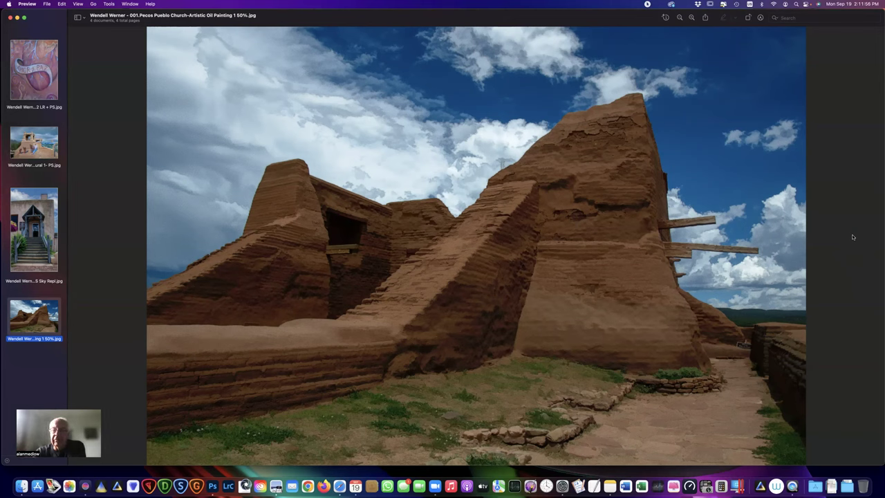
Step: Confirm the church image's file name and close the Preview viewer with Cmd+W
click(868, 239)
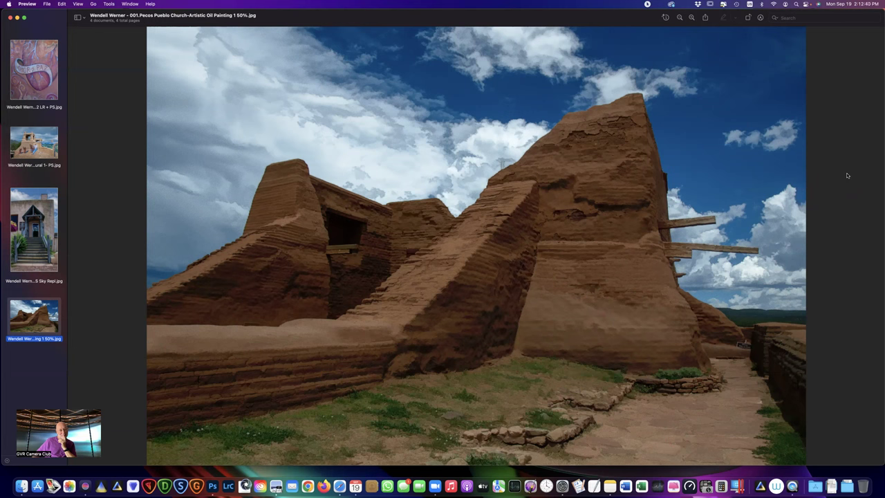
click(846, 173)
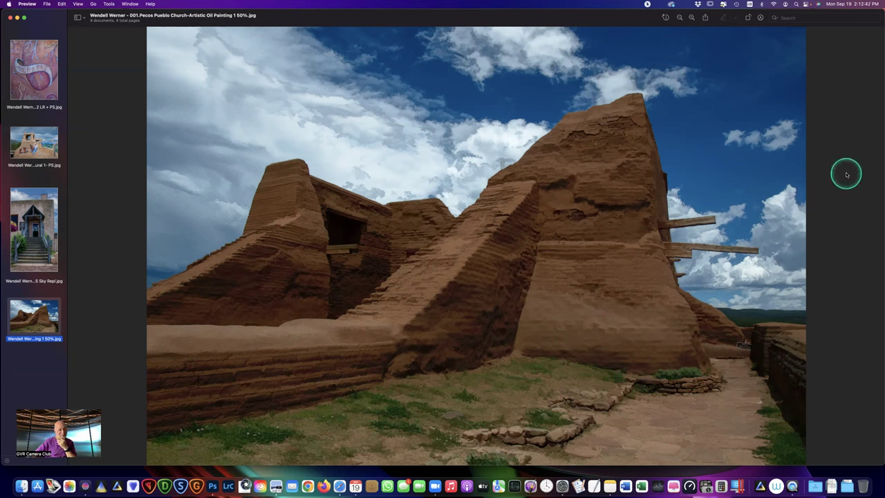
click(66, 338)
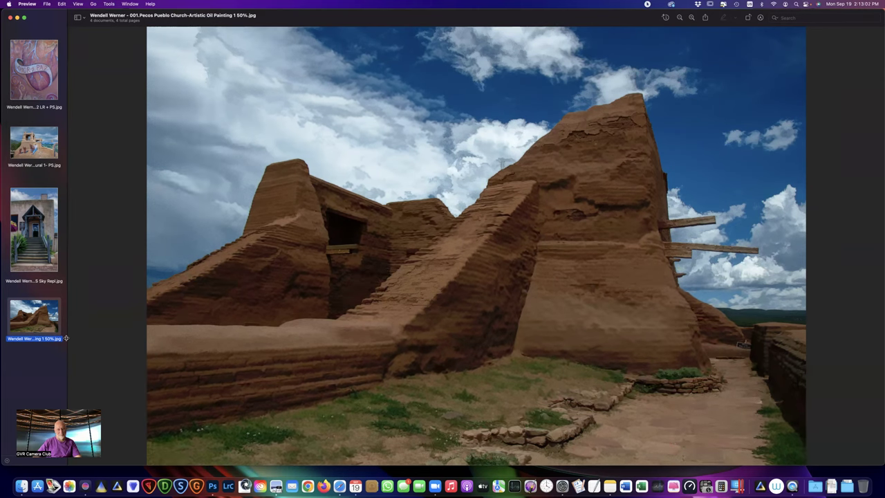
click(56, 336)
key(super+w)
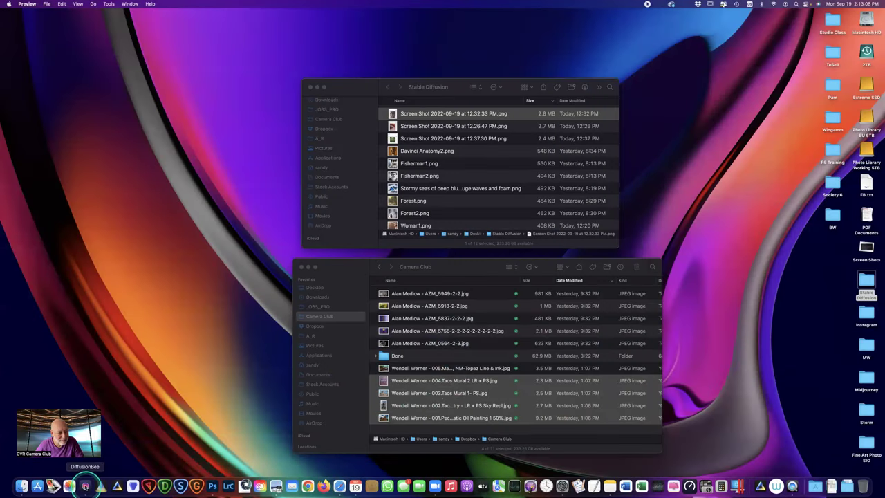
click(85, 486)
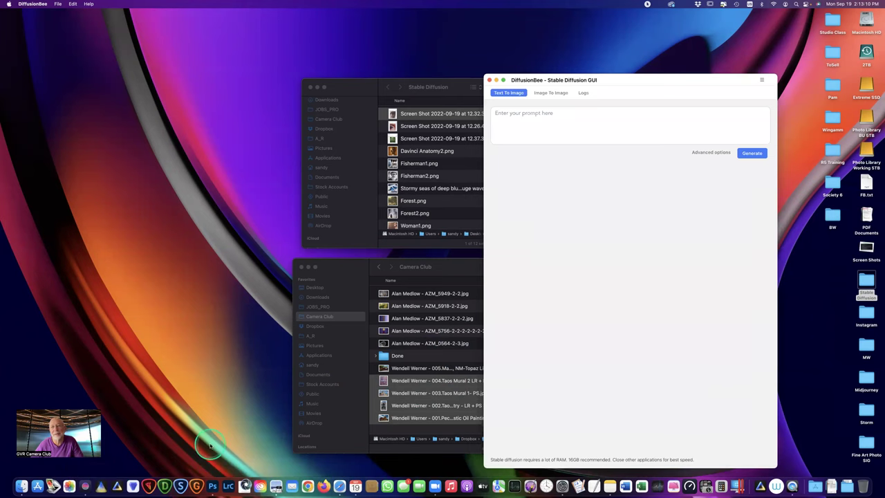
Step: Move the DiffusionBee window to the screen centre and place the cursor in its prompt box
drag(628, 80, 458, 50)
click(355, 86)
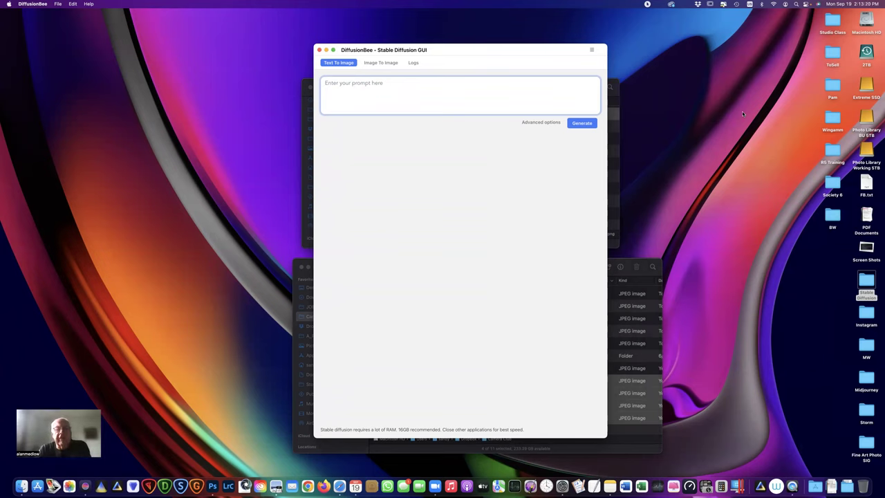
Step: Enter the prompt 'mushrooms in a dark forest, illuminated from above'
text(m)
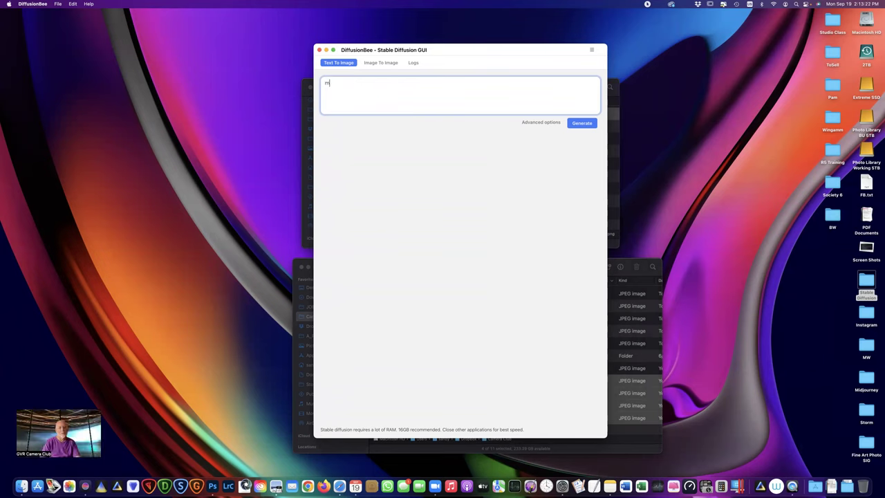
text(ushrooms in a)
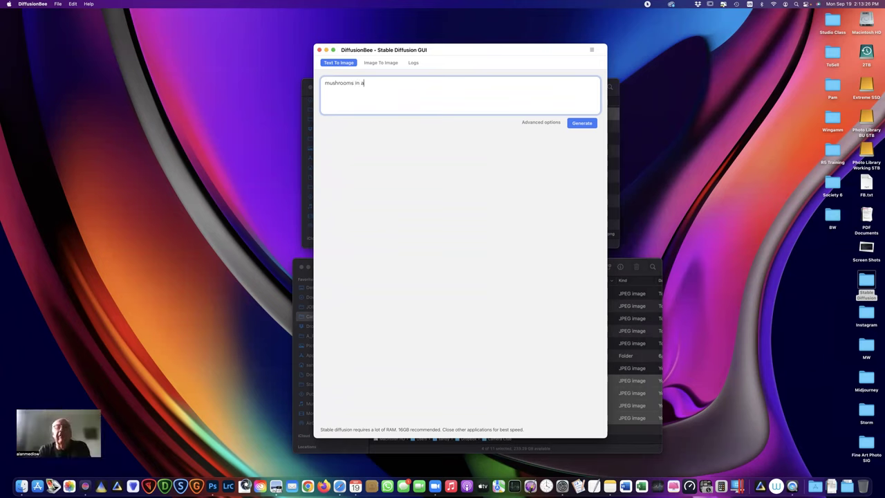
text( dark for)
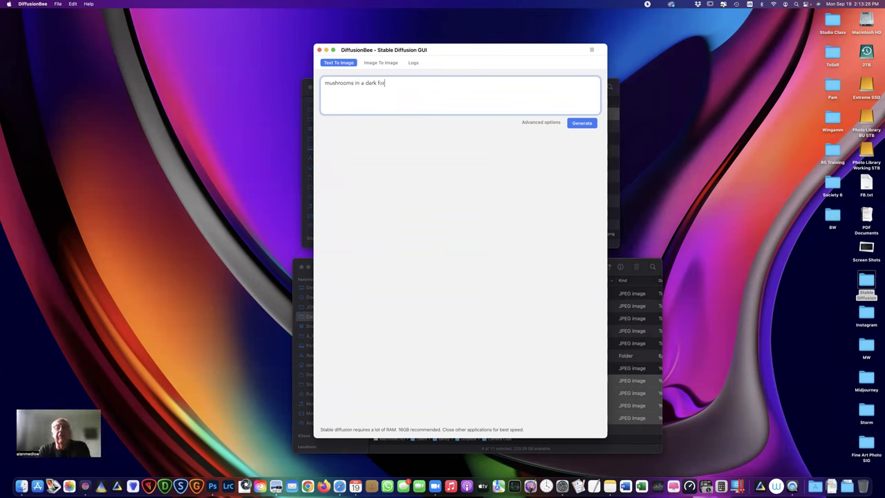
text(est)
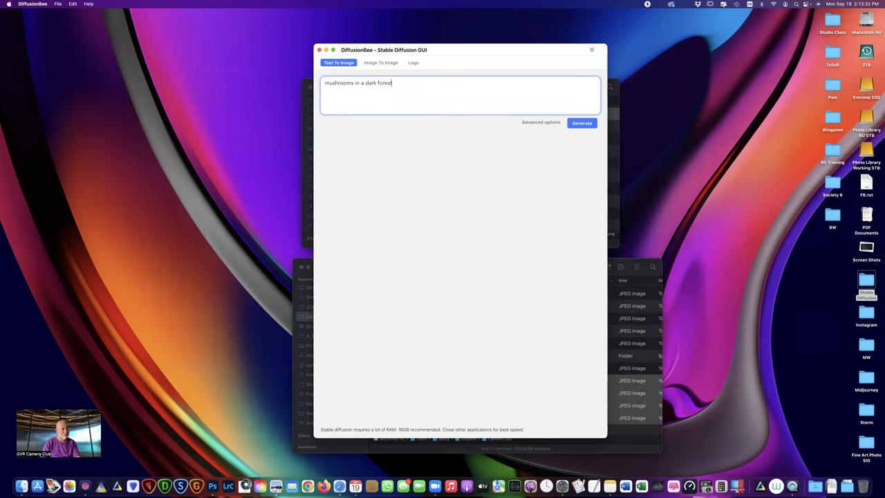
text(,)
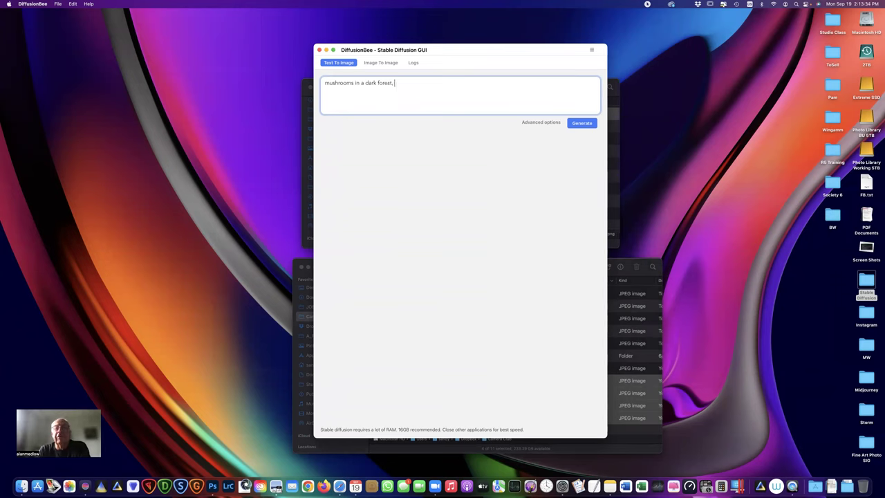
text( il)
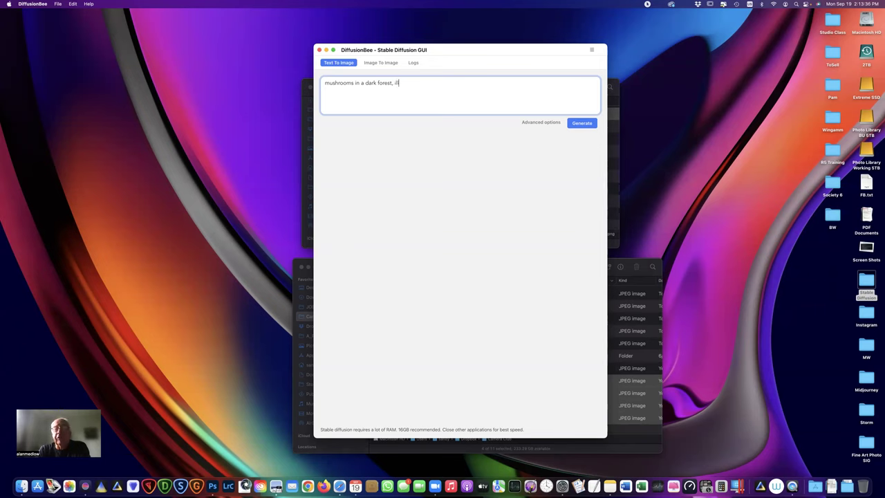
text(luminated)
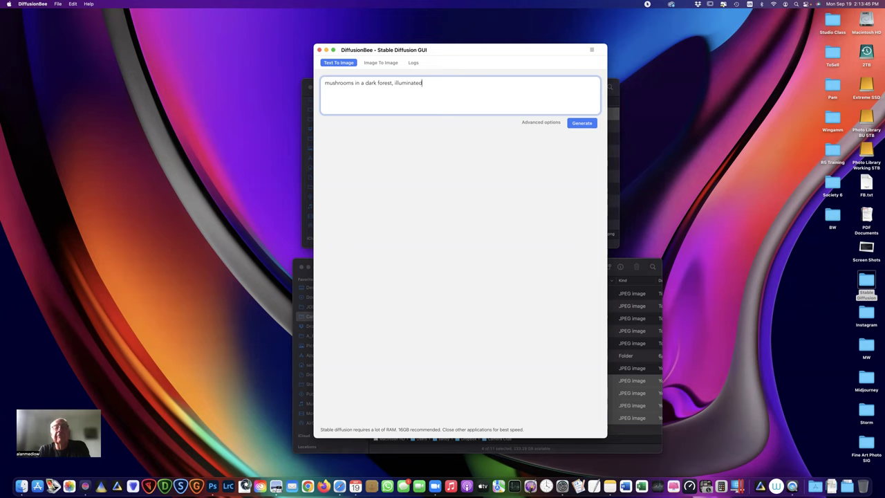
text(from above)
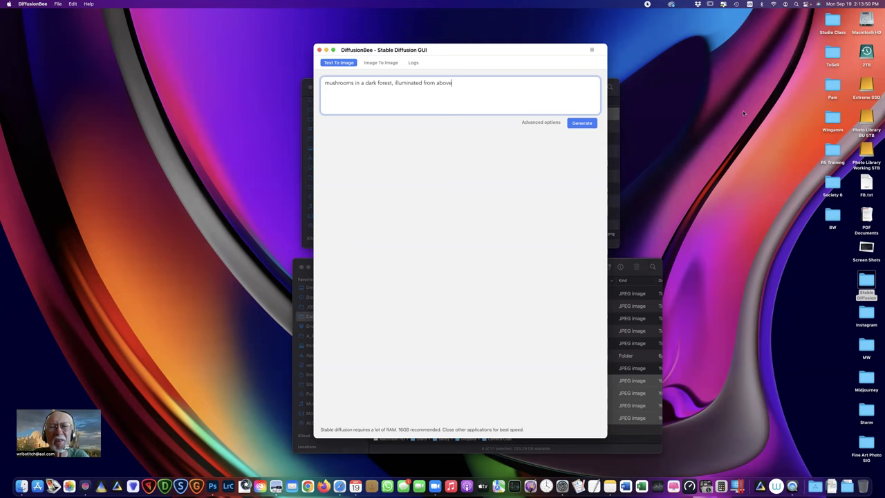
Step: Generate the mushroom prompt, producing pale mushrooms among bright green growth
click(583, 124)
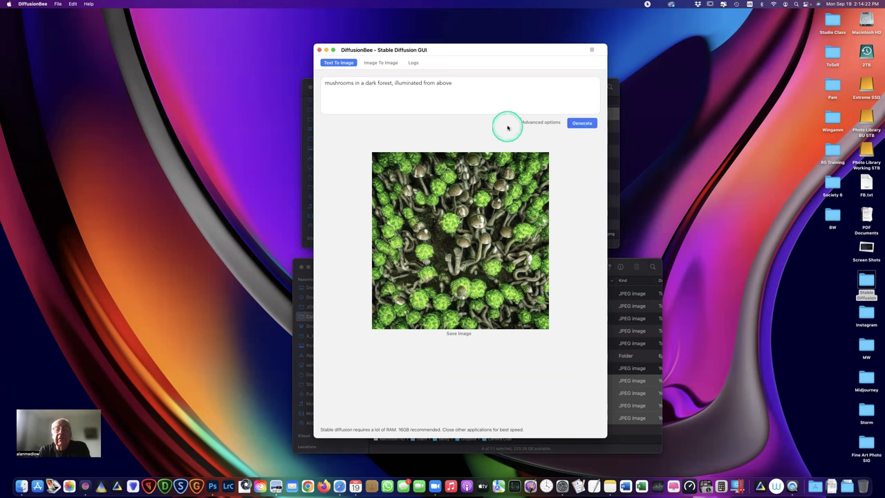
Step: Set Steps to 30 and image size to 640×640, then regenerate the mushroom image
click(533, 122)
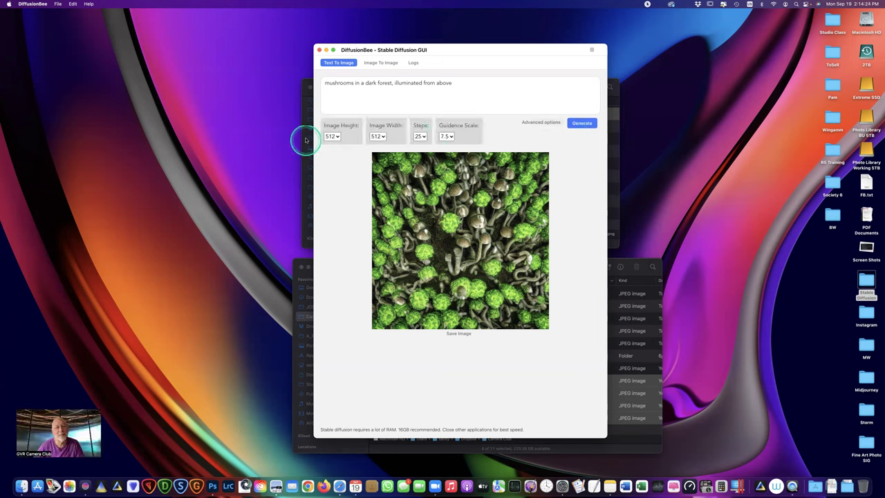
click(422, 136)
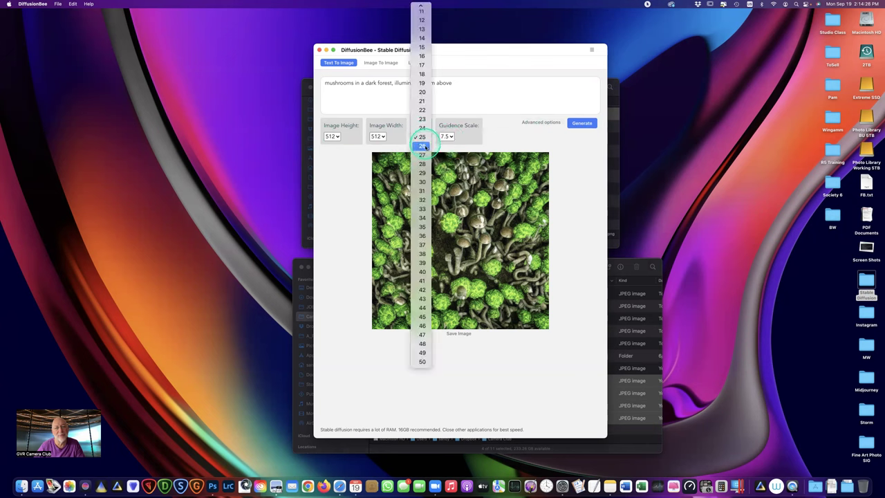
click(422, 182)
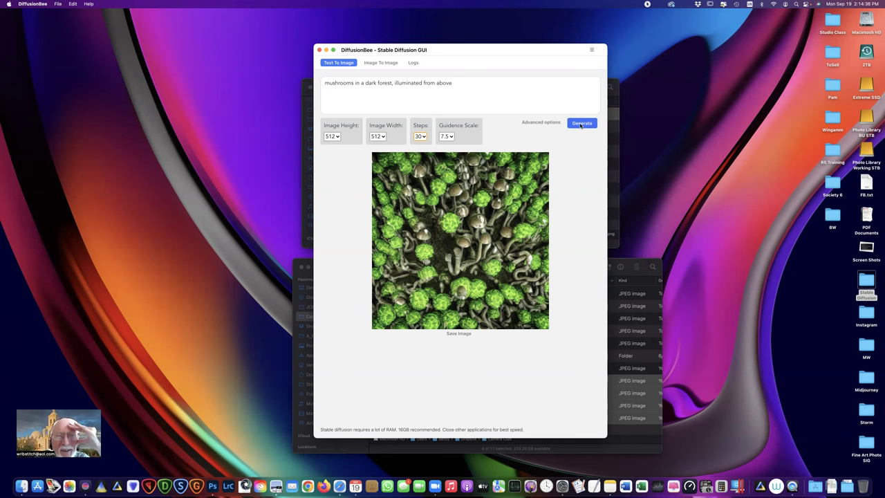
click(333, 136)
click(333, 157)
click(373, 136)
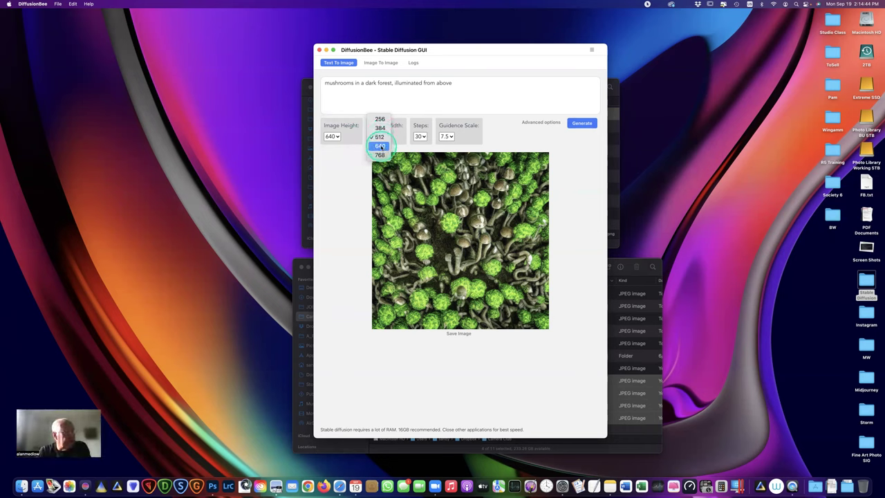
click(381, 146)
click(581, 124)
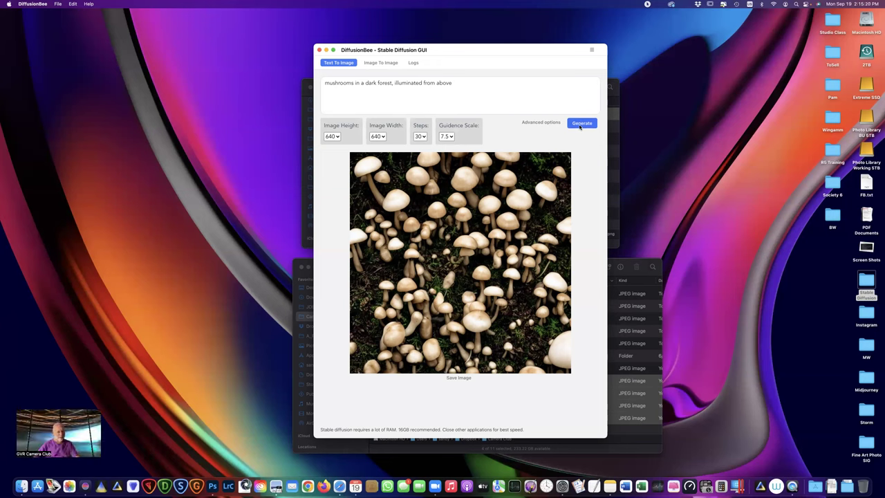
Step: Save the image as 'mushroom' on the Desktop and generate another mushroom variation
click(461, 379)
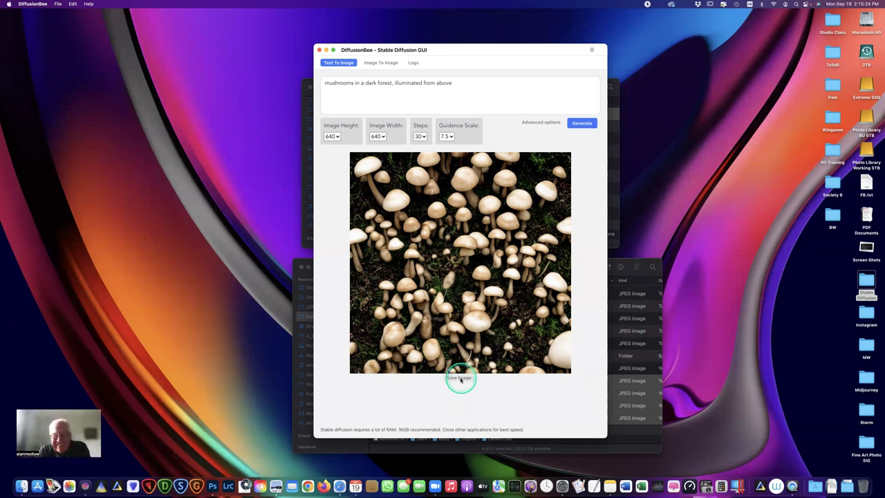
text(mushrooms.png)
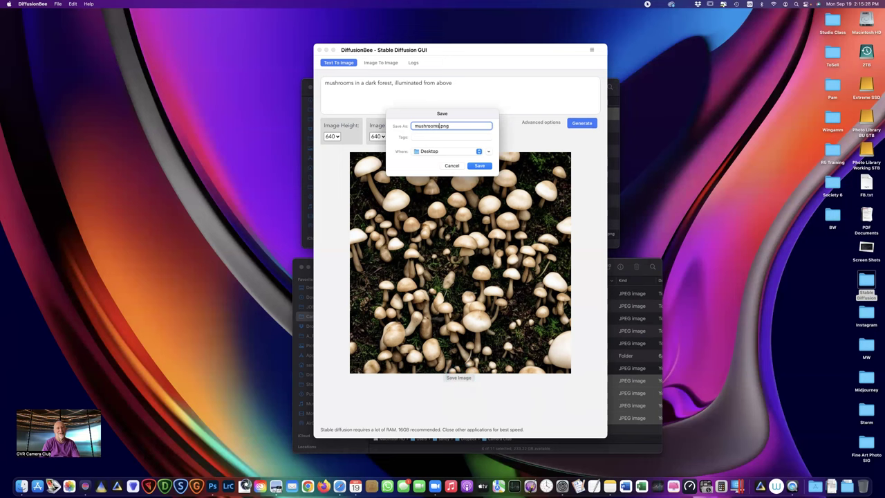
key(Return)
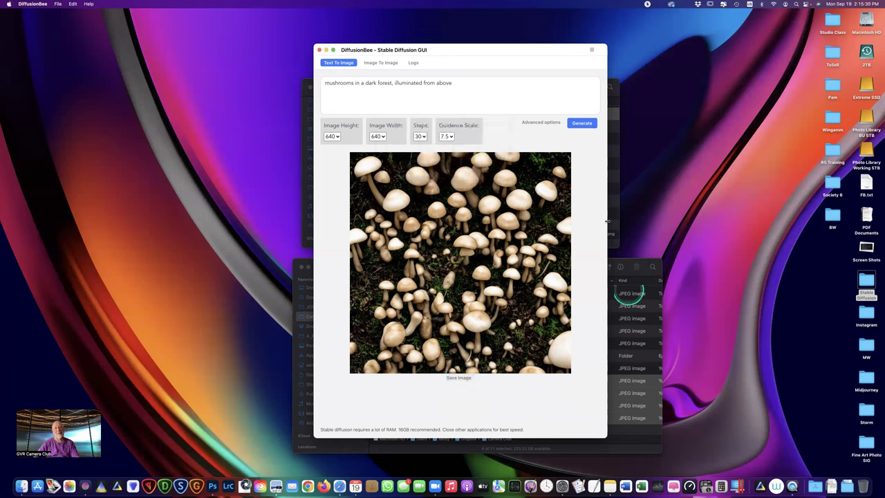
click(585, 123)
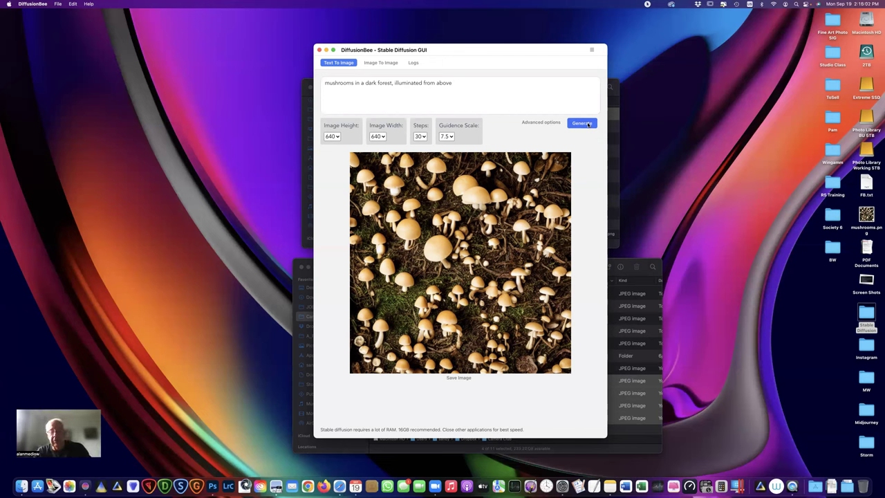
click(378, 63)
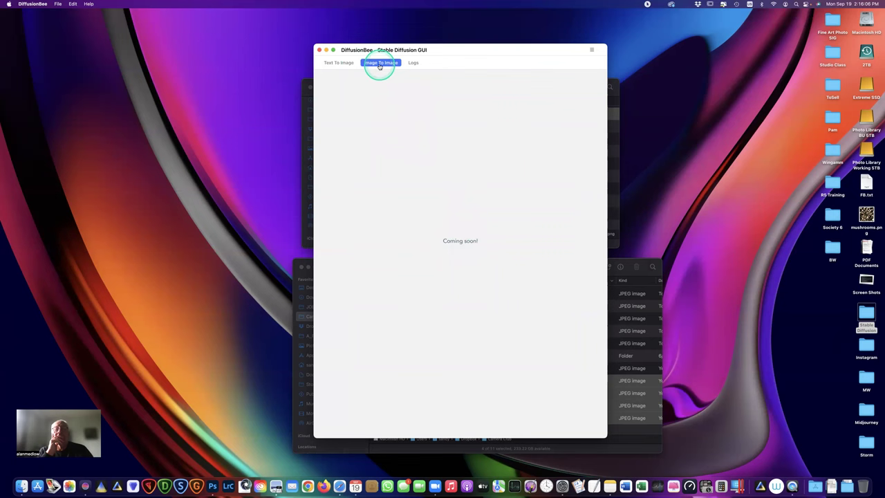
click(346, 63)
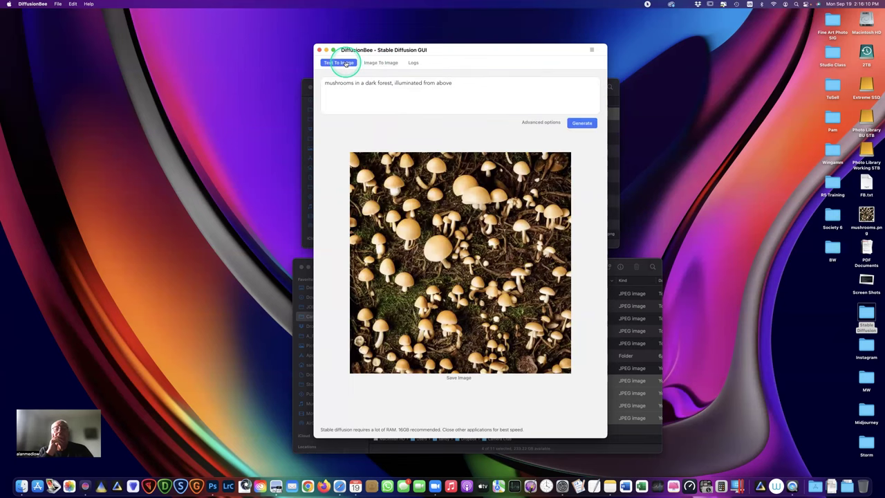
drag(478, 83, 323, 83)
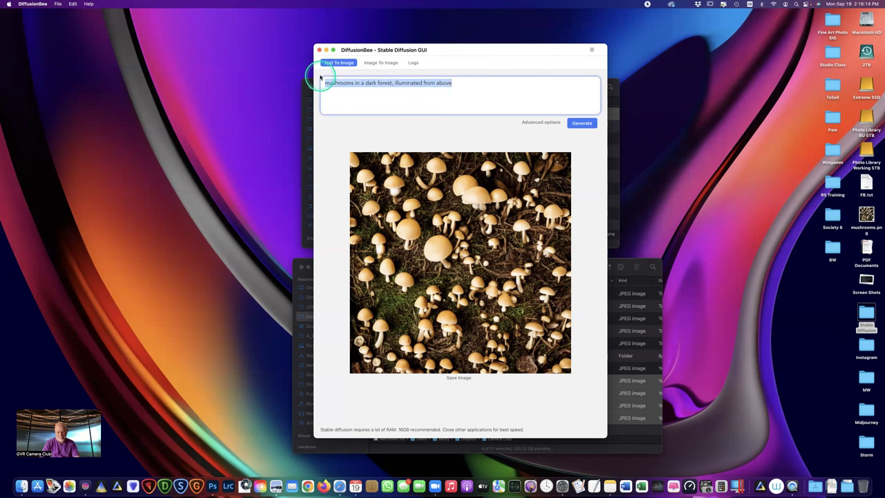
Step: Replace the prompt with 'automobile crossing a bridge, sunset lighting, photo realistic' and generate
key(BackSpace)
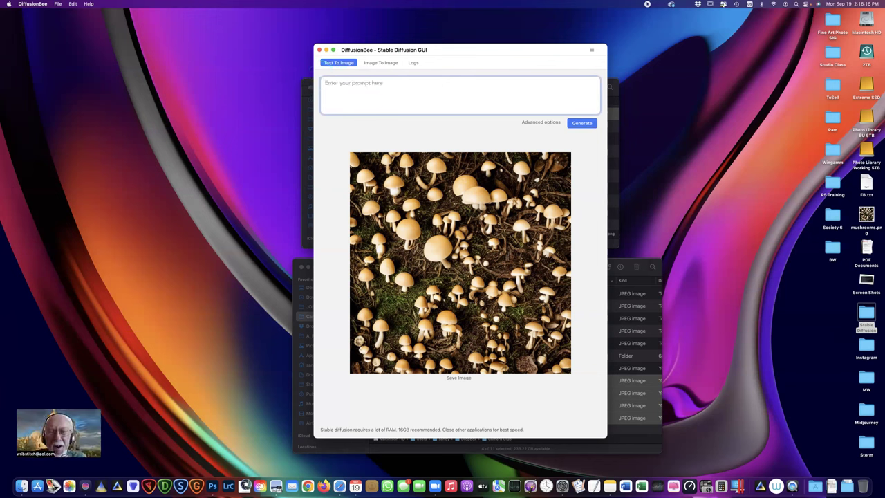
text(autom)
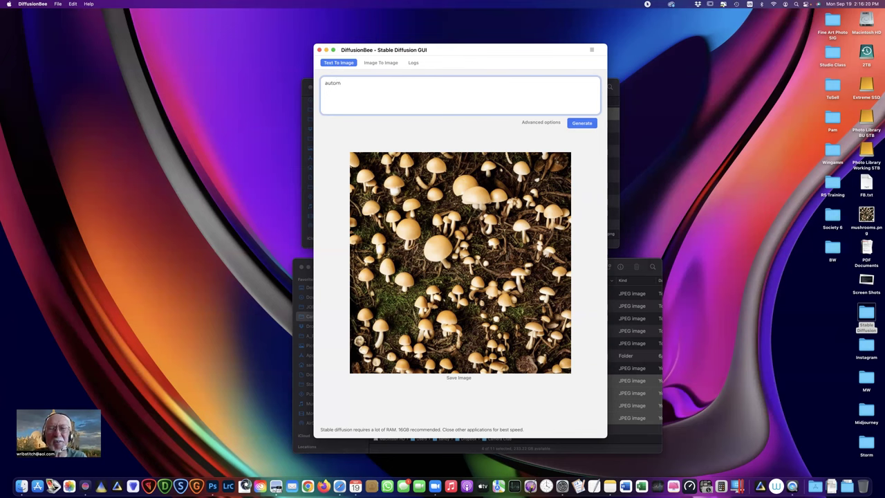
text(obil)
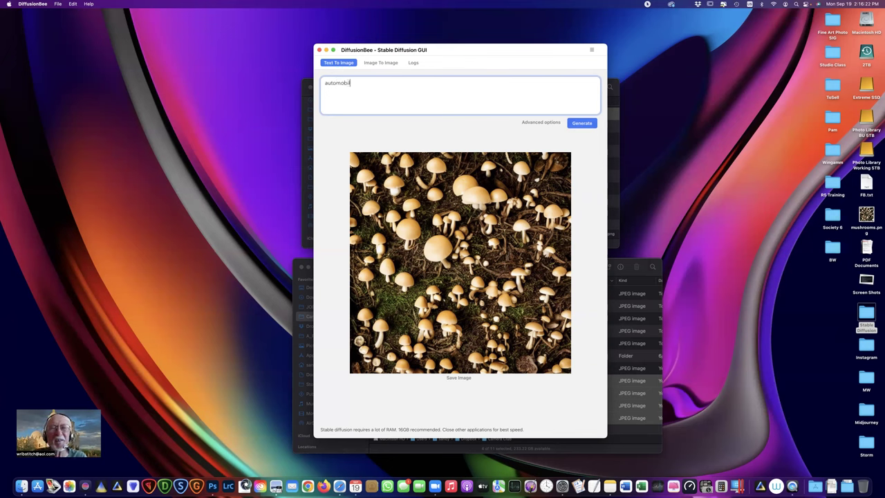
text(e crossing a bridge)
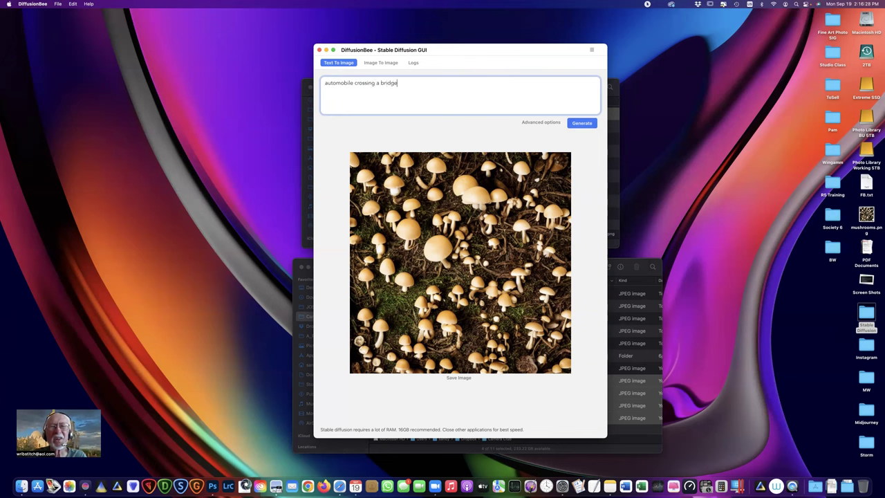
text(,)
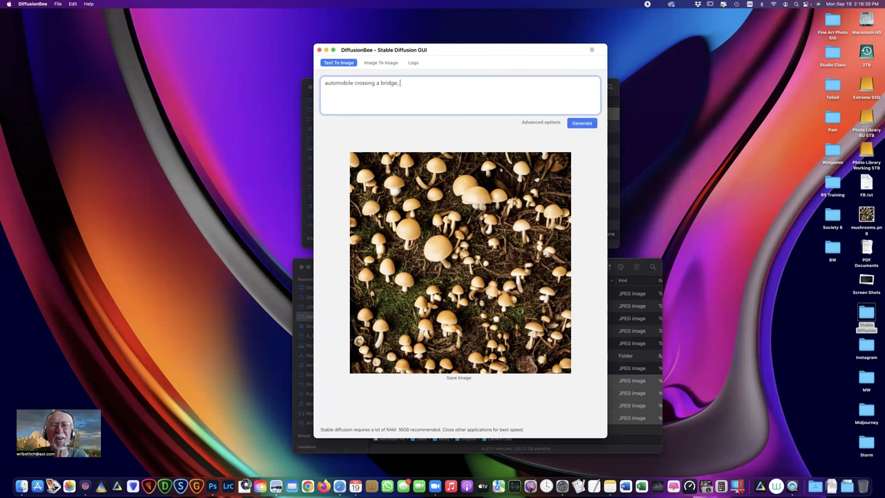
text( suns)
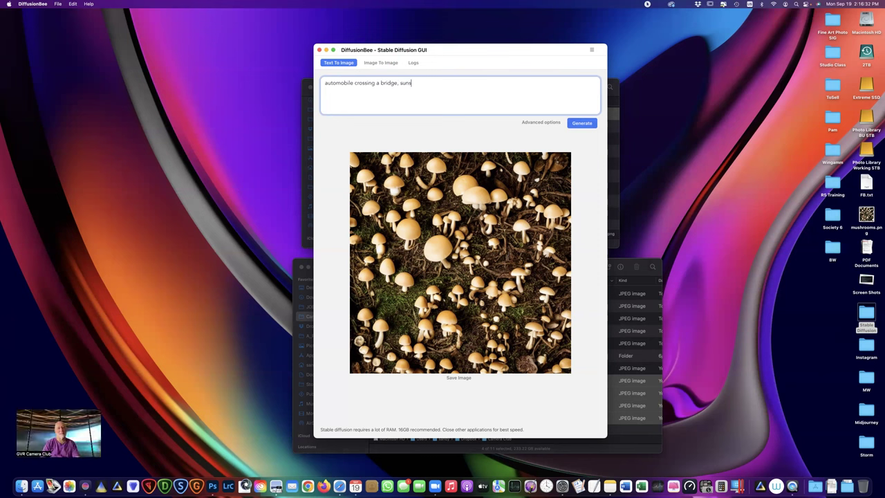
text(et lighting,)
text(photo realistic)
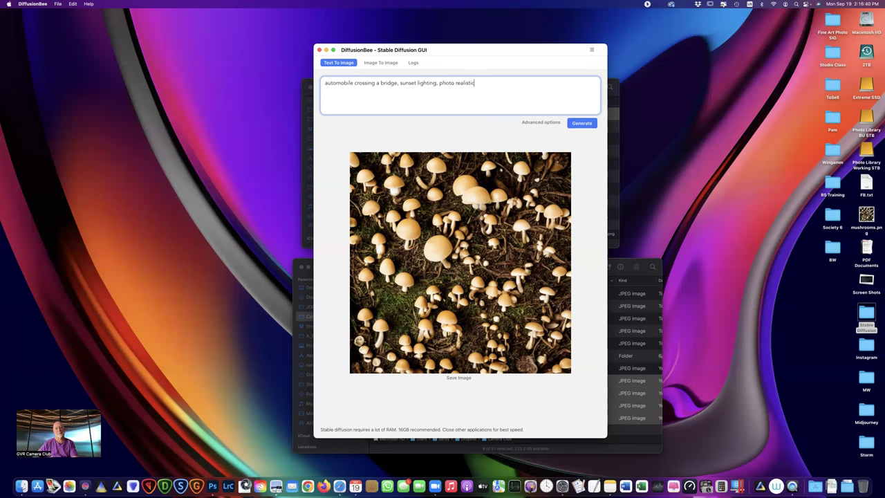
click(584, 124)
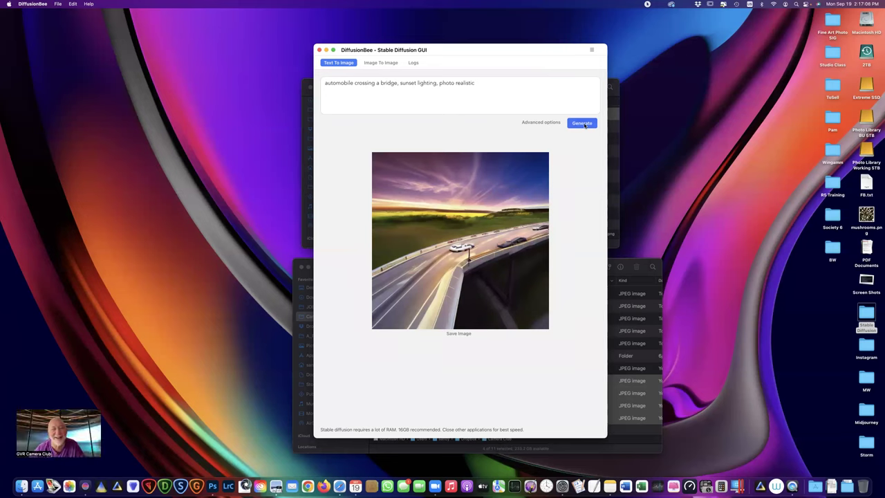
Step: Replace 'automobile' with '57 chevy' in the prompt and generate a new image
click(340, 82)
double_click(339, 82)
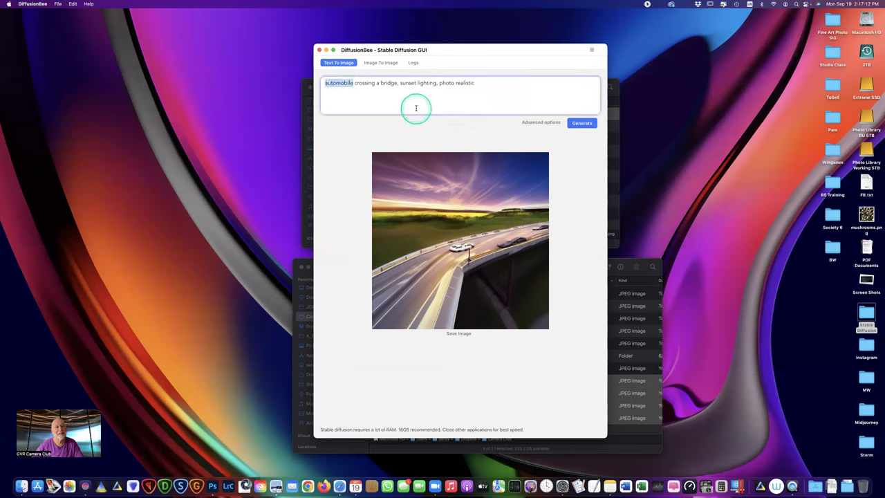
text(57 chevy)
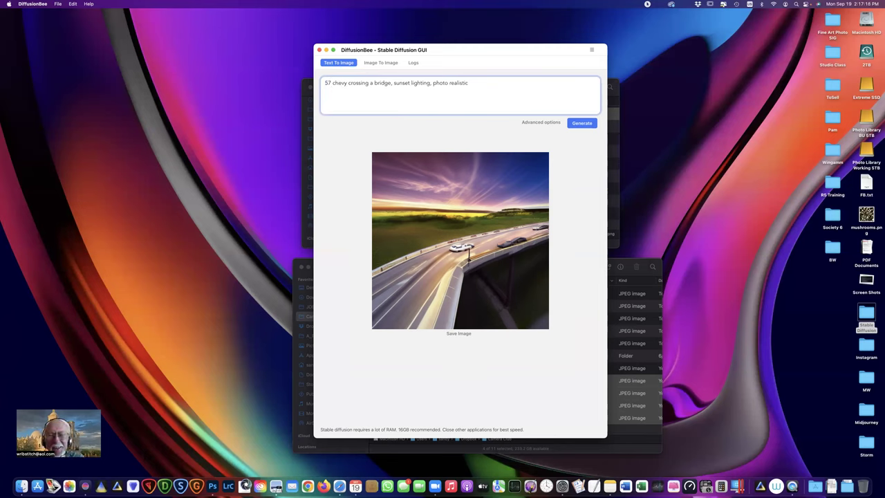
click(583, 123)
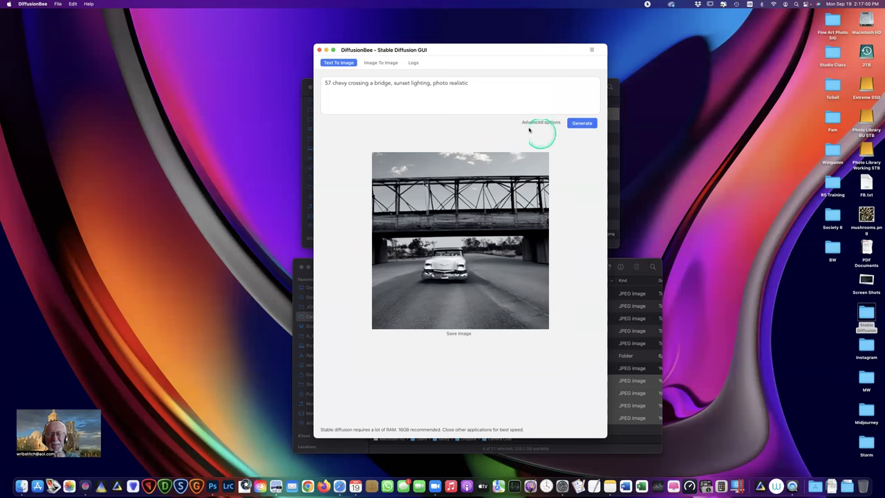
drag(475, 83, 324, 82)
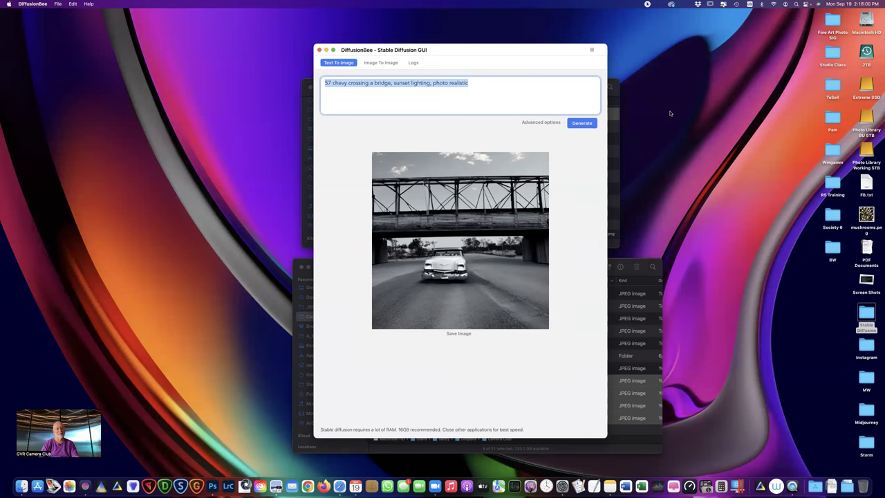
Step: Set the prompt to 'brushed canvas background with soft folds' and generate two images
text(br)
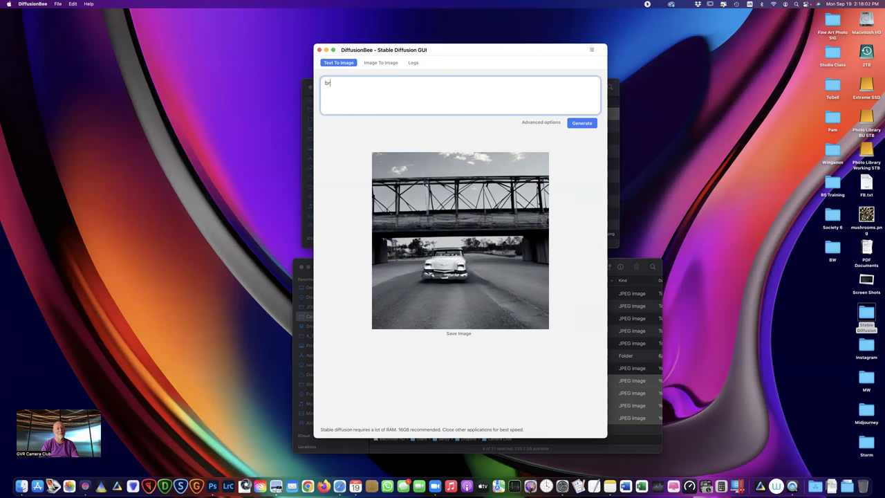
text(ushed canvas background with soft folds)
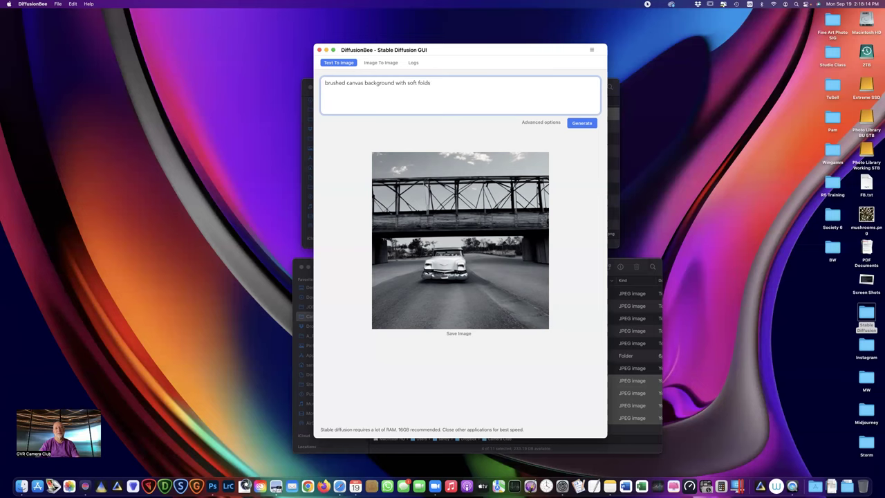
click(593, 123)
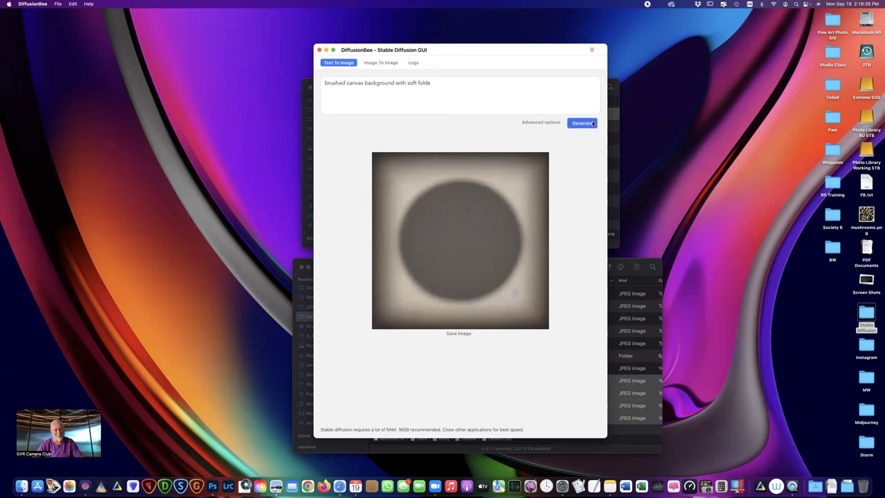
click(592, 123)
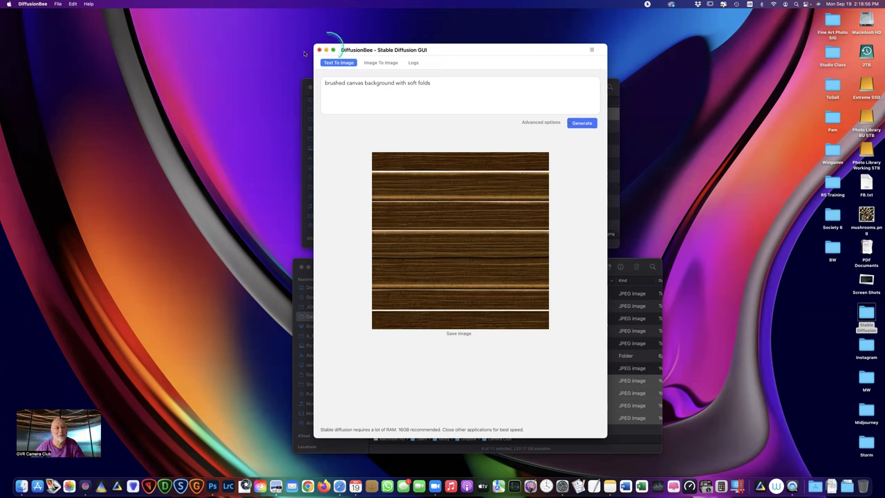
drag(500, 51, 518, 69)
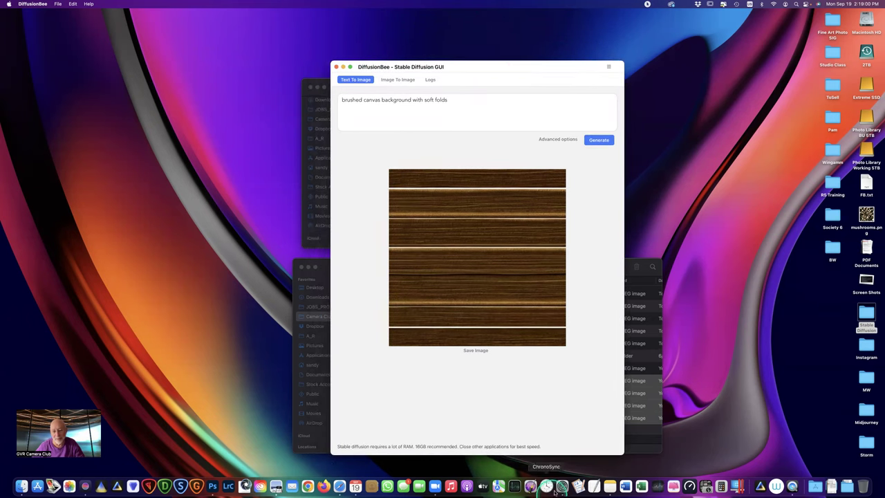
Step: Arrange Activity Monitor's process list, CPU load and GPU History windows beside DiffusionBee
click(515, 486)
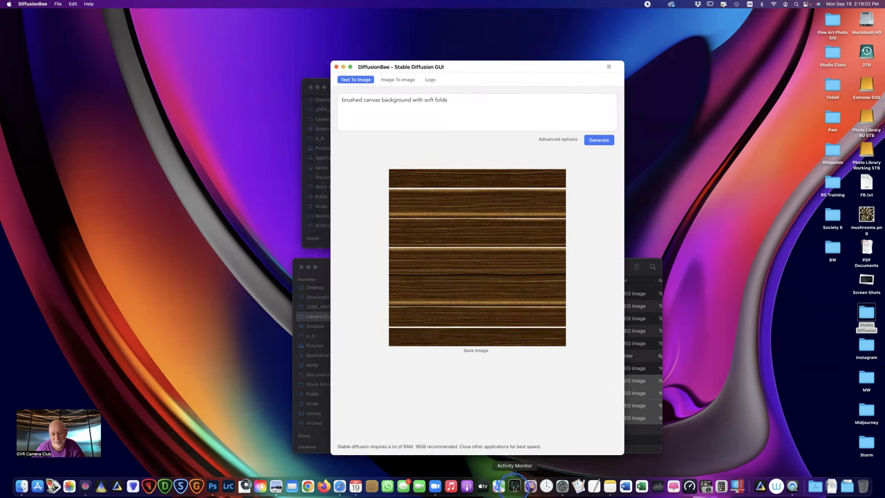
click(393, 337)
drag(358, 275, 684, 266)
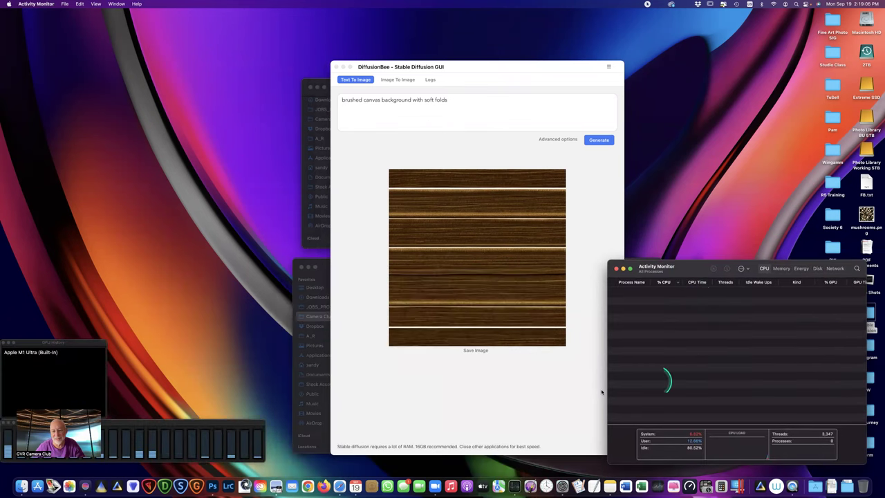
drag(61, 343, 79, 312)
drag(140, 419, 139, 258)
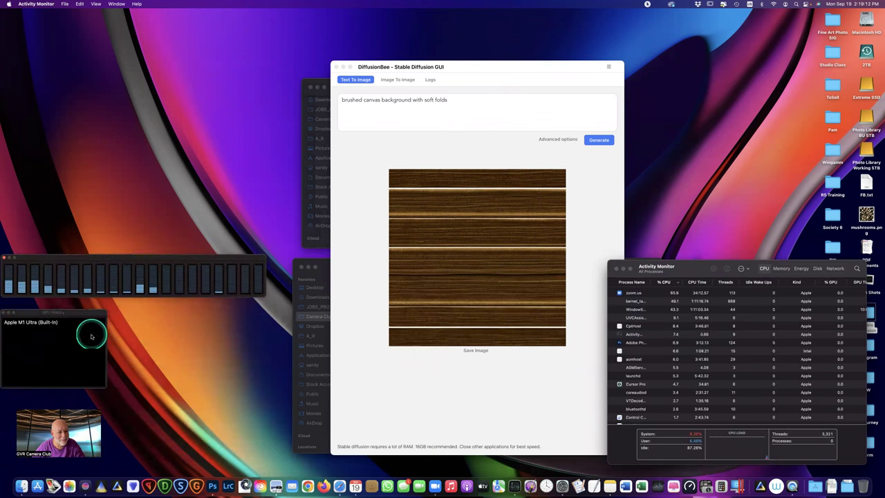
drag(73, 313, 78, 309)
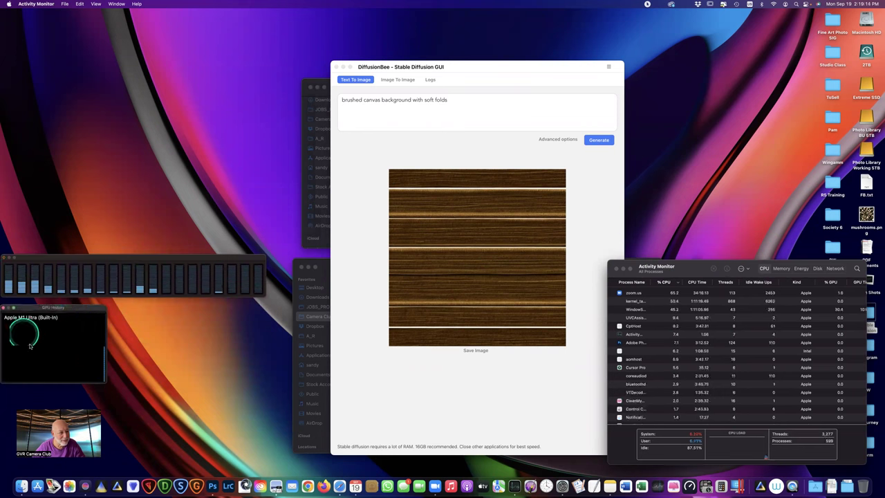
click(599, 139)
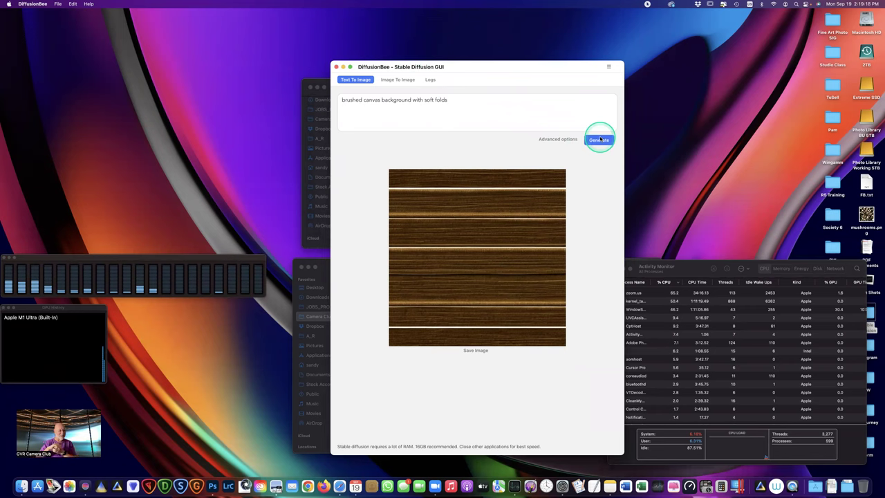
Step: Generate the beige canvas texture with soft vertical folds, then launch Lightroom Classic from the Dock
click(600, 140)
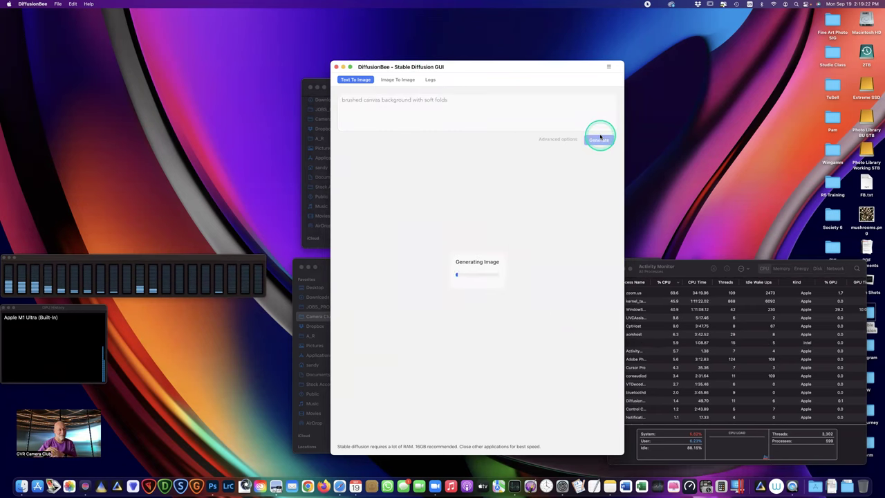
click(111, 380)
mouse_move(111, 380)
mouse_down()
mouse_move(71, 355)
mouse_move(102, 353)
mouse_up()
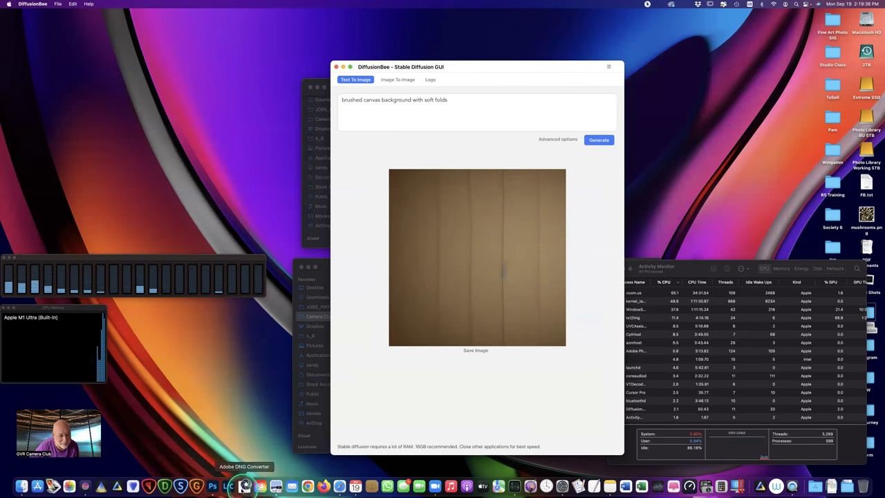
click(228, 487)
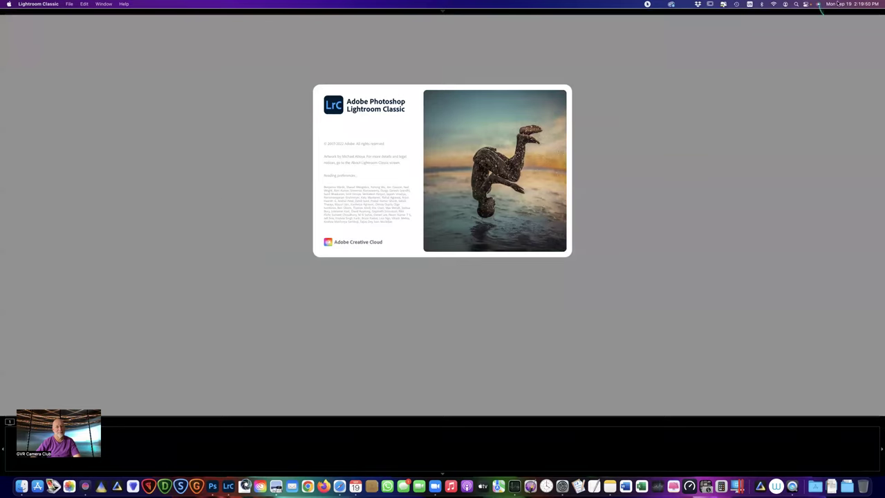
Step: From the Quick Collection, show IMG_1342, the glass towers at dusk, full screen
click(647, 5)
click(108, 184)
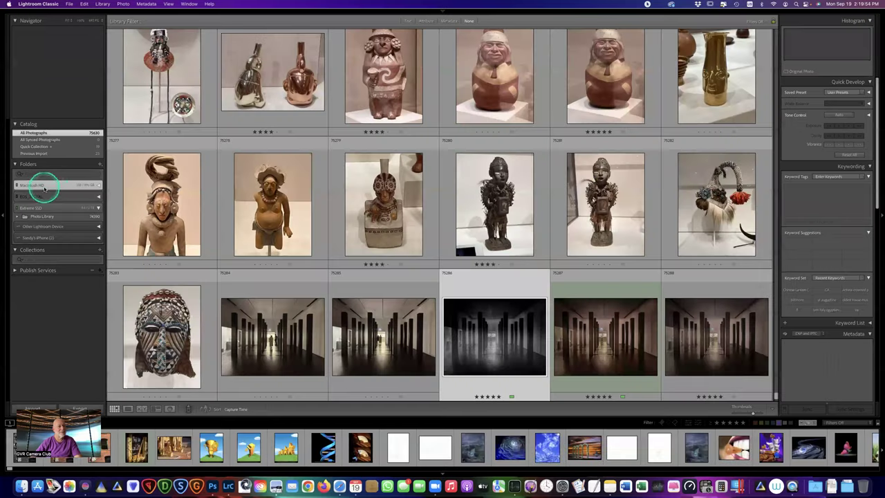
click(34, 147)
scroll(184, 168, up, 3)
click(172, 114)
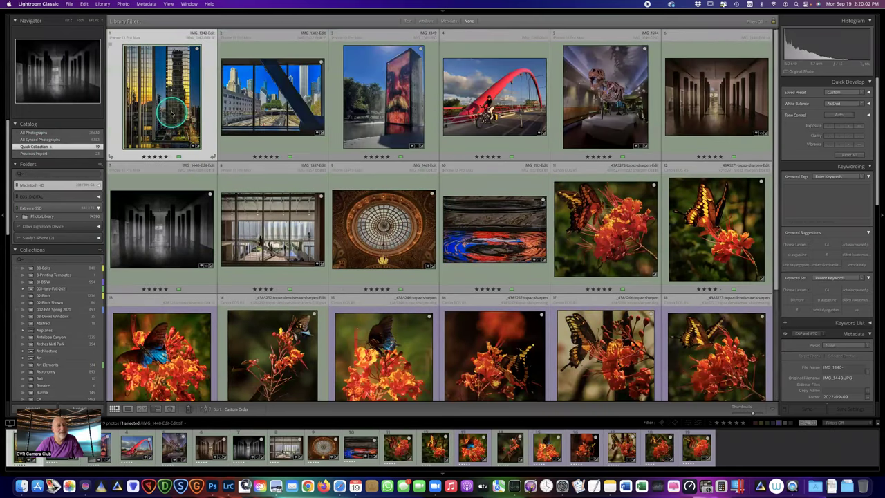
key(f)
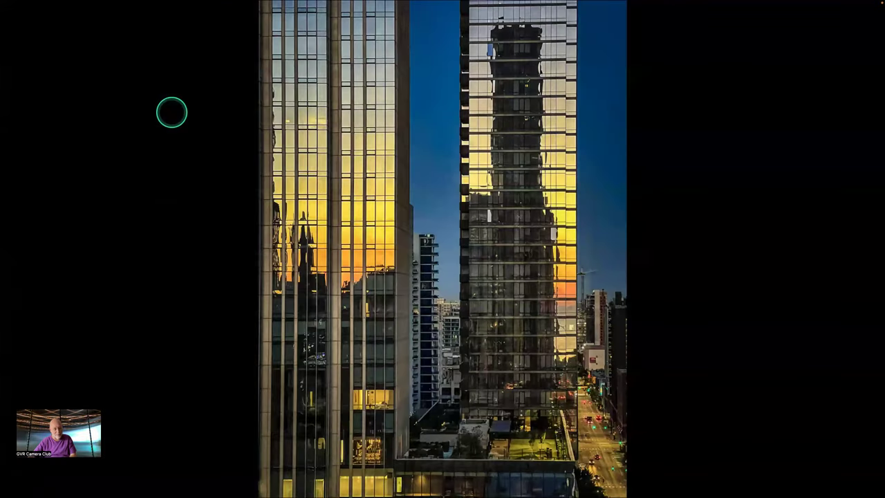